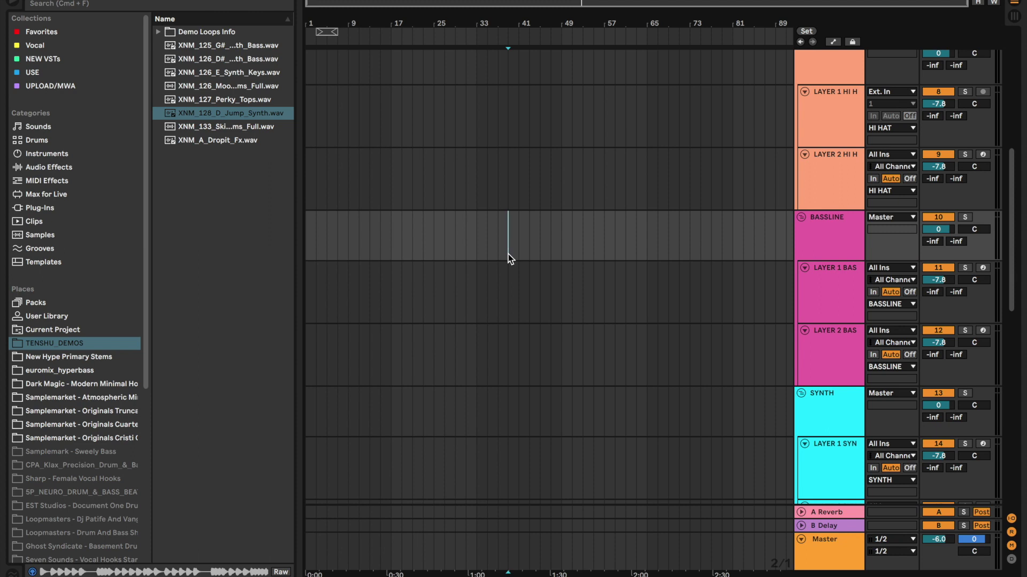
Add a MIDI track (13 MIDI) below LAYER 2 BASS, undoing an accidental audio track.
right_click(826, 354)
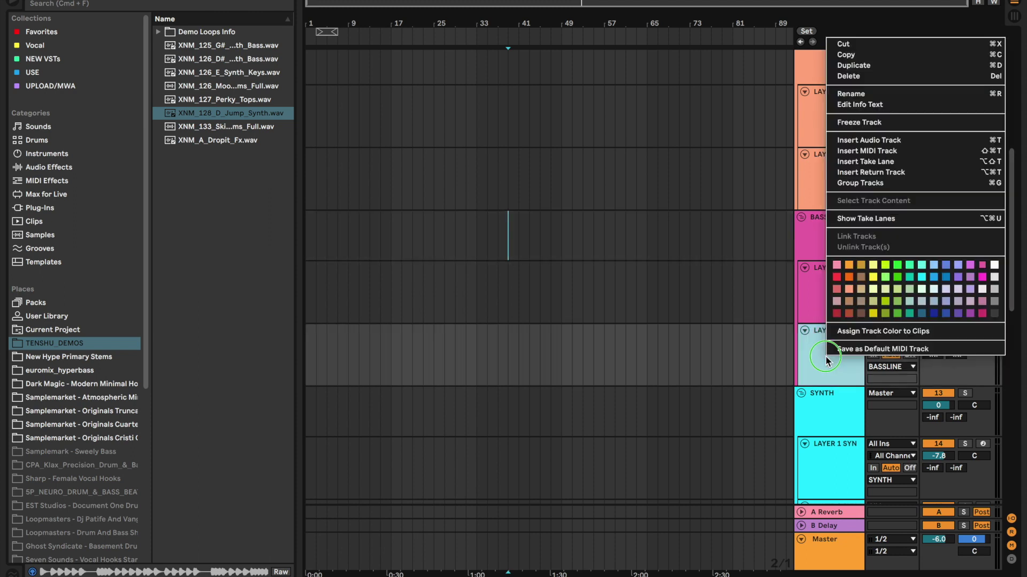
click(892, 141)
key(super+z)
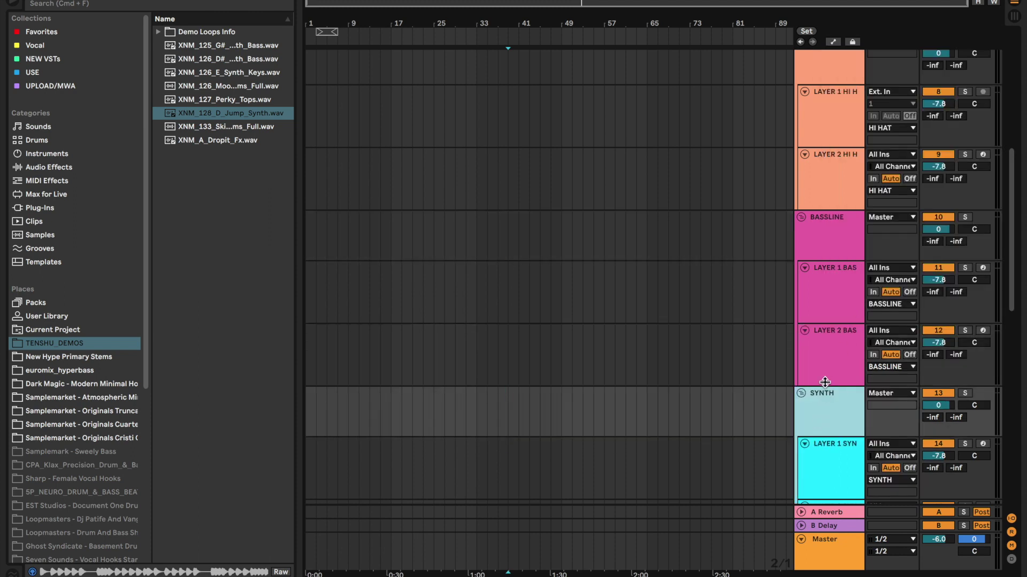
right_click(843, 347)
click(925, 137)
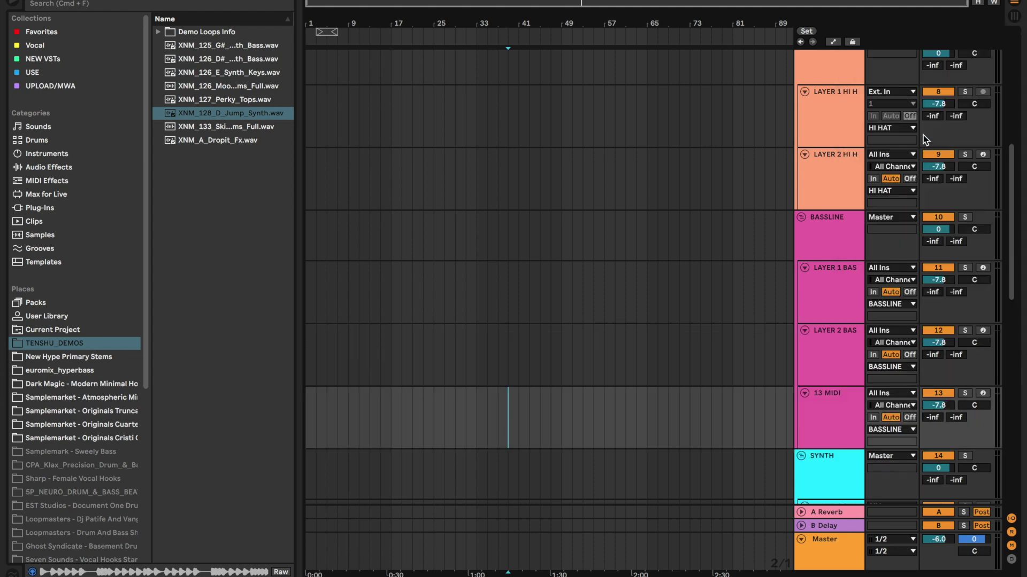
Insert a second MIDI track, 14 MIDI, below 13 MIDI.
right_click(844, 400)
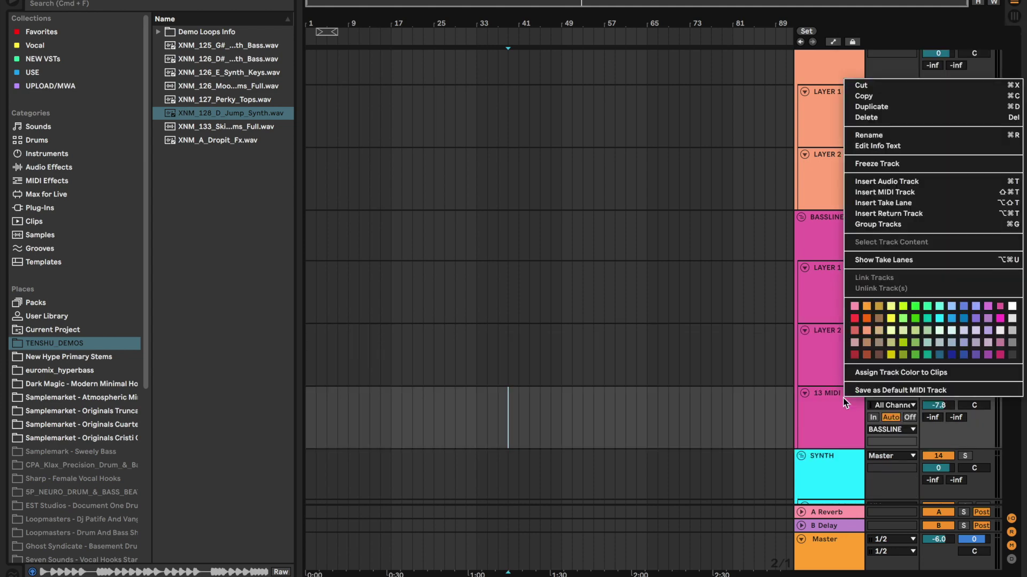
click(953, 198)
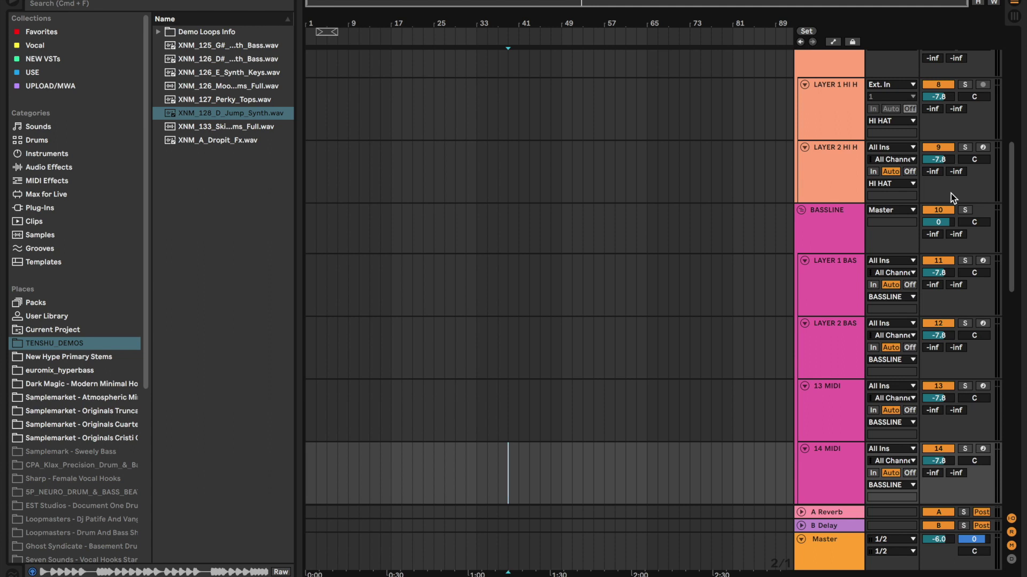
click(57, 153)
Find the Wurli Soft Piano preset under Instruments > Electric > Piano & Keys.
click(63, 169)
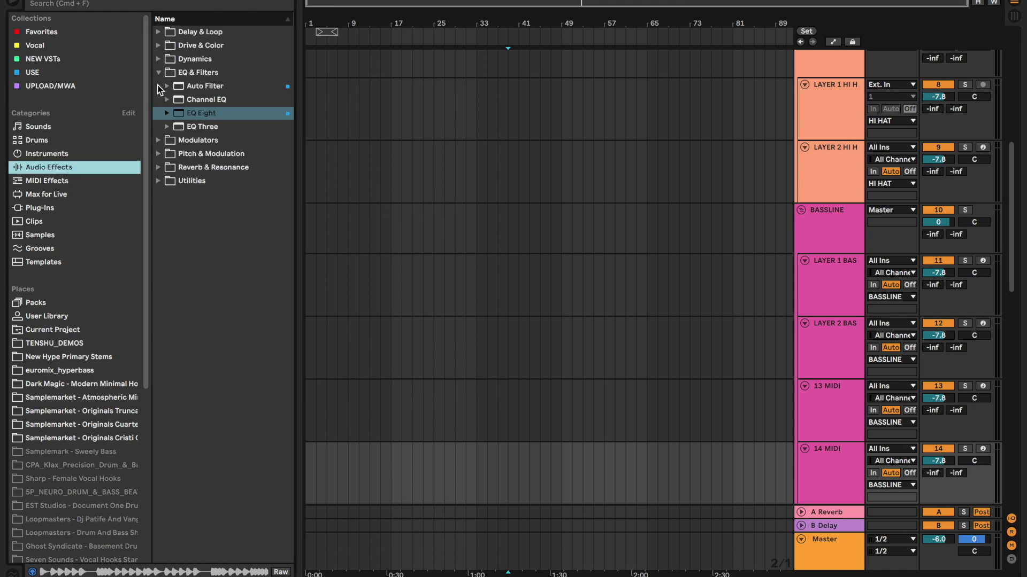
click(160, 74)
click(80, 155)
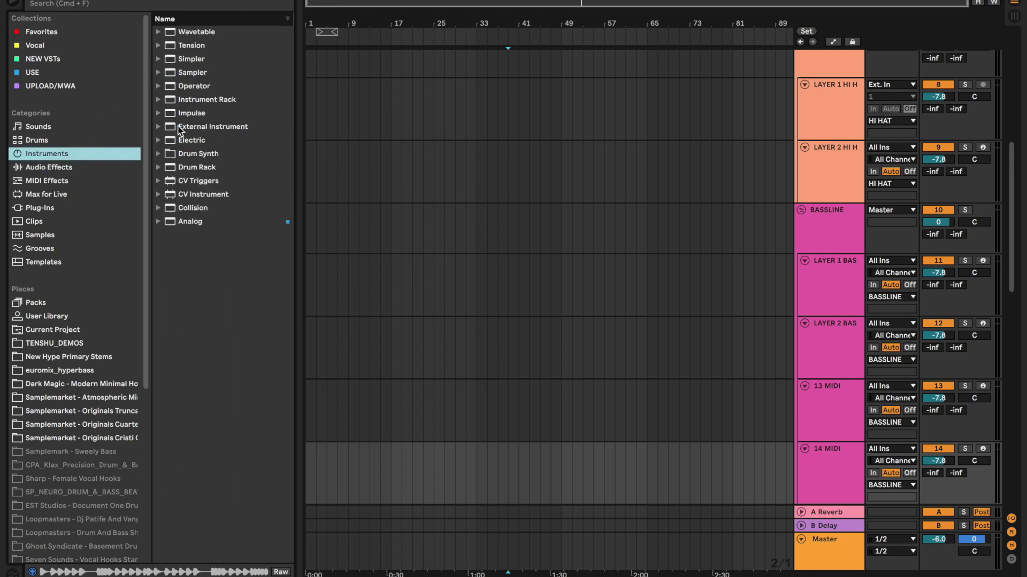
click(159, 141)
click(167, 154)
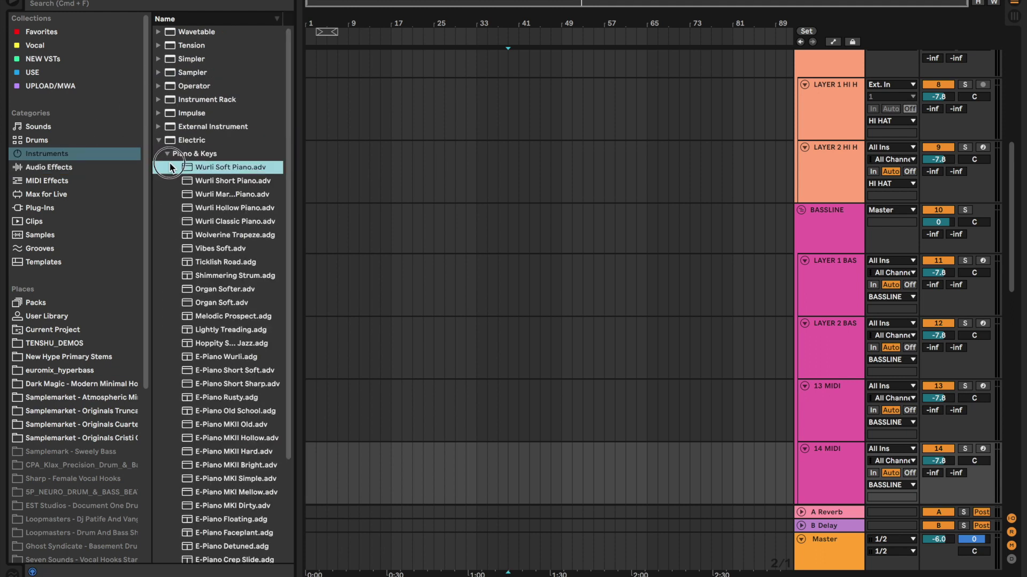
click(159, 140)
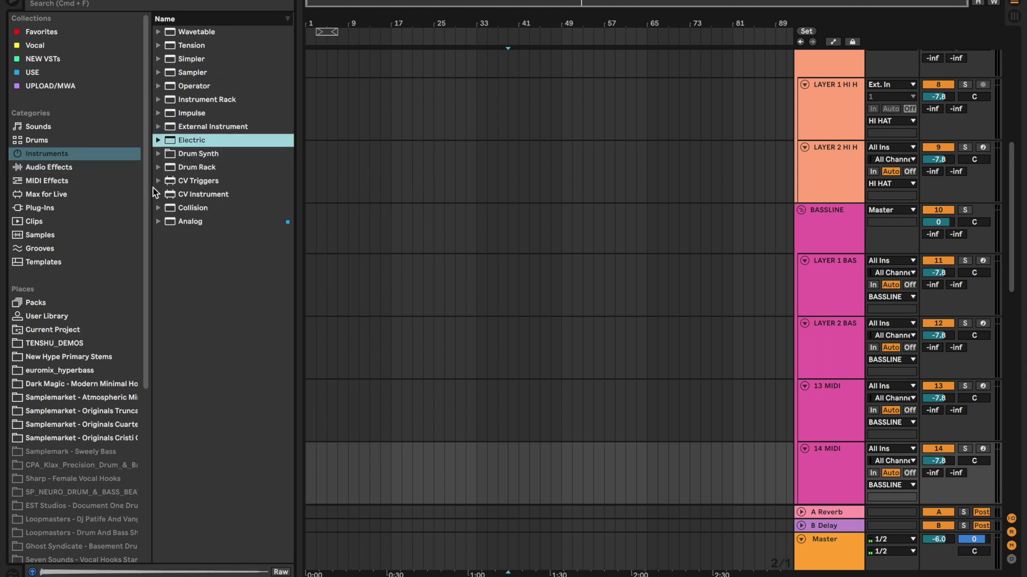
click(159, 141)
click(159, 141)
click(159, 141)
click(182, 169)
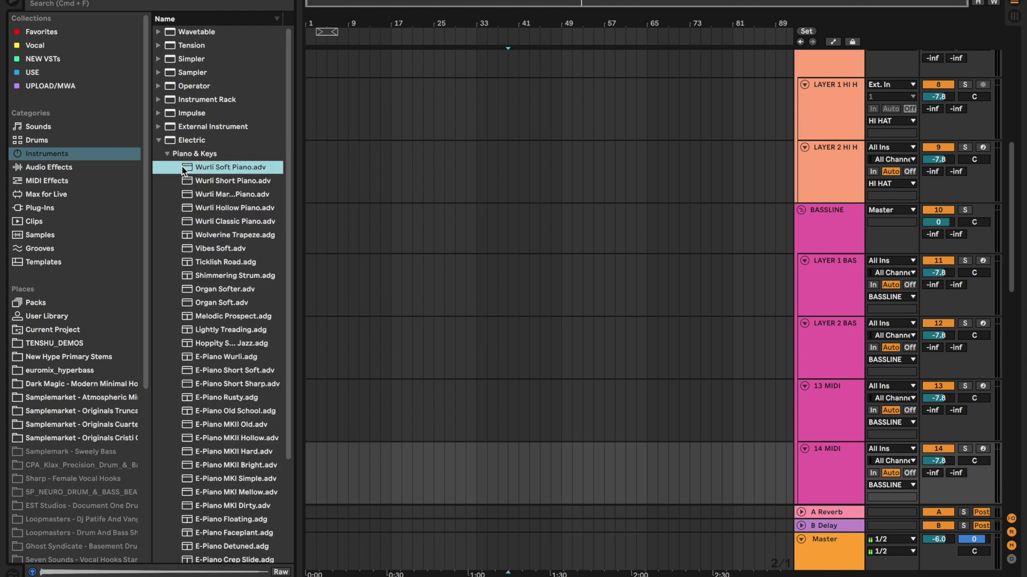
Load Wurli Soft Piano onto LAYER 1 BASS and collapse the Piano & Keys and Electric folders.
drag(356, 289, 357, 290)
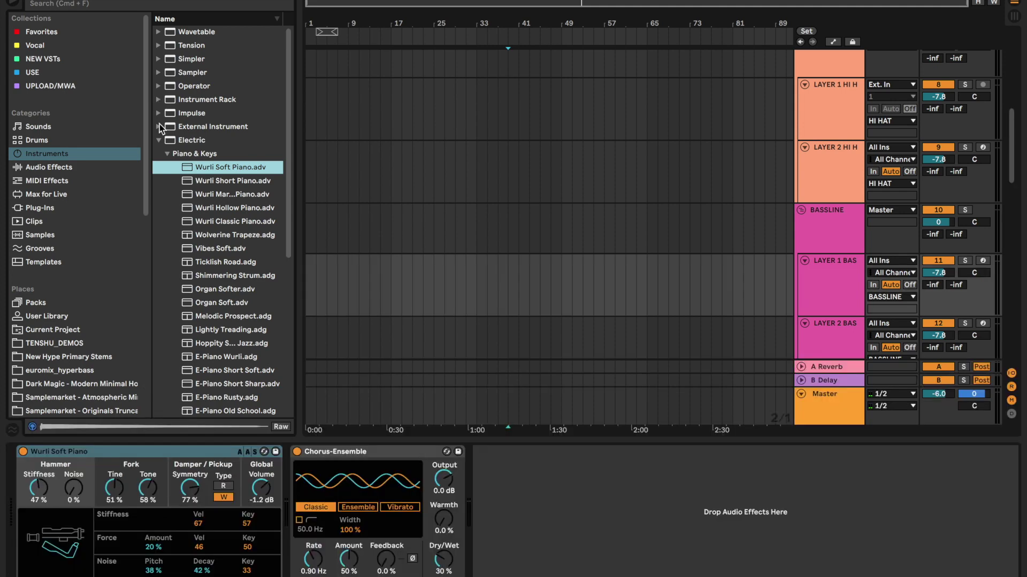
click(166, 151)
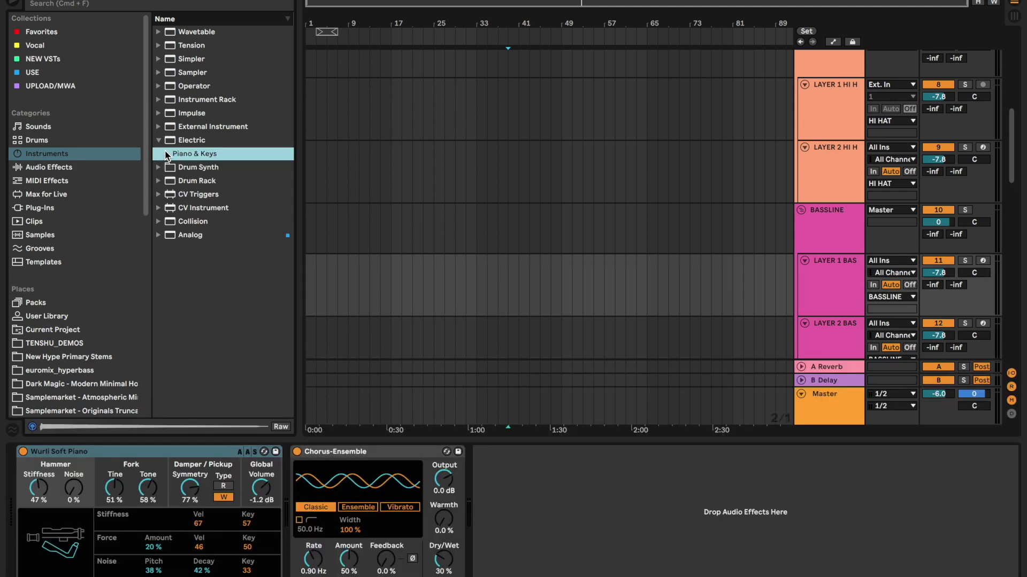
click(158, 141)
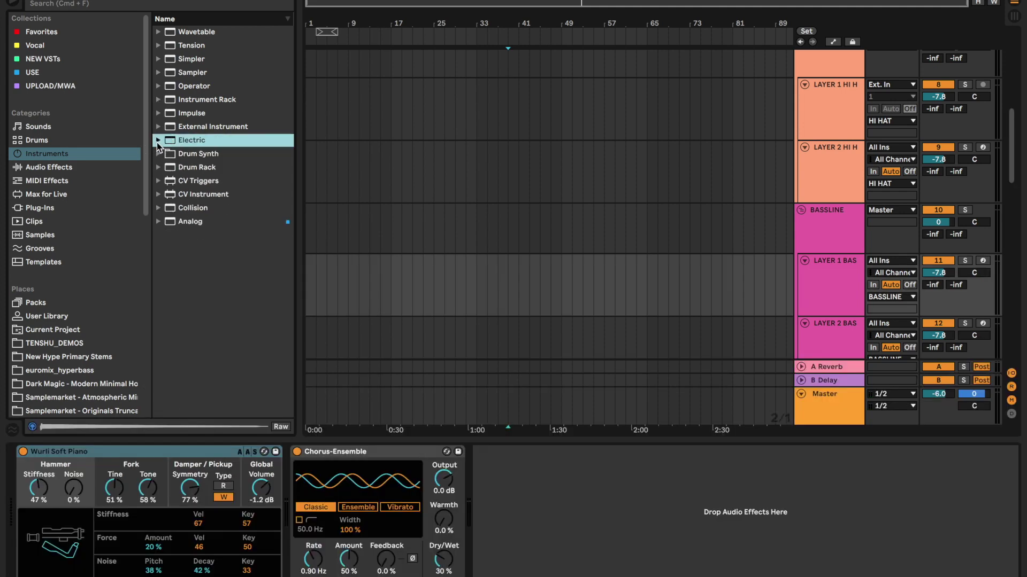
click(158, 32)
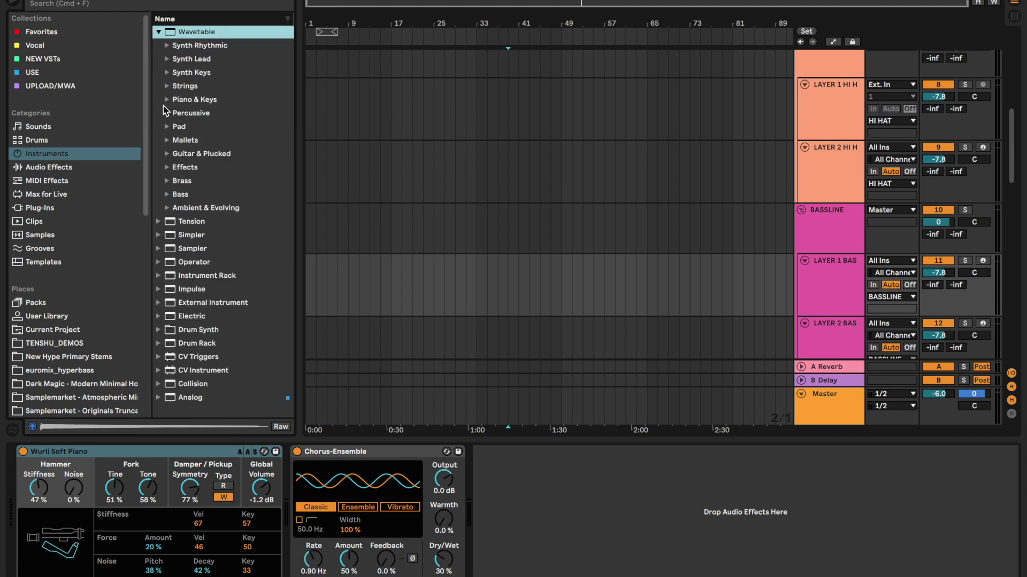
Audition Wavetable bass presets and tag Unstraight with the USE collection.
click(167, 194)
click(169, 211)
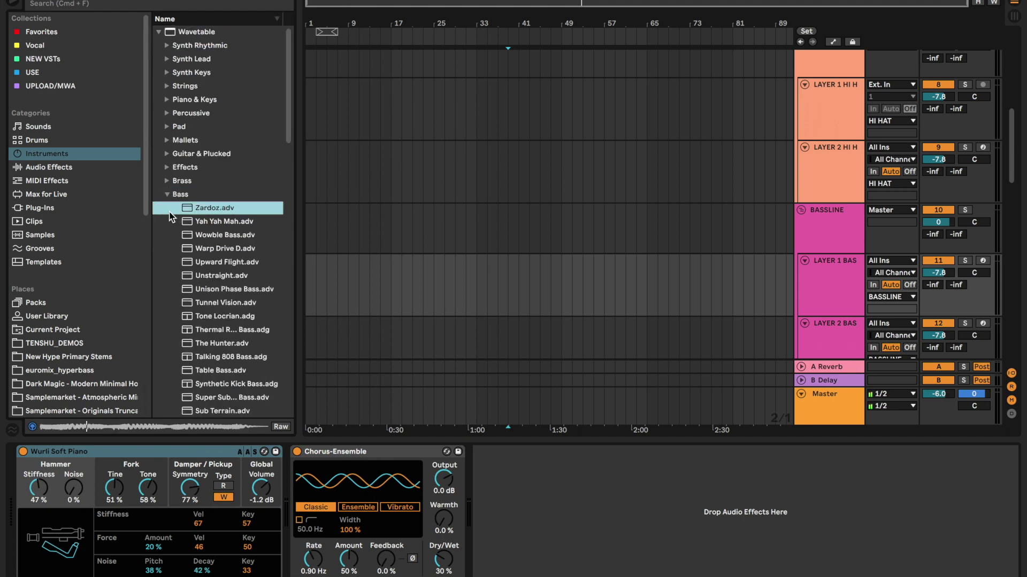
click(186, 249)
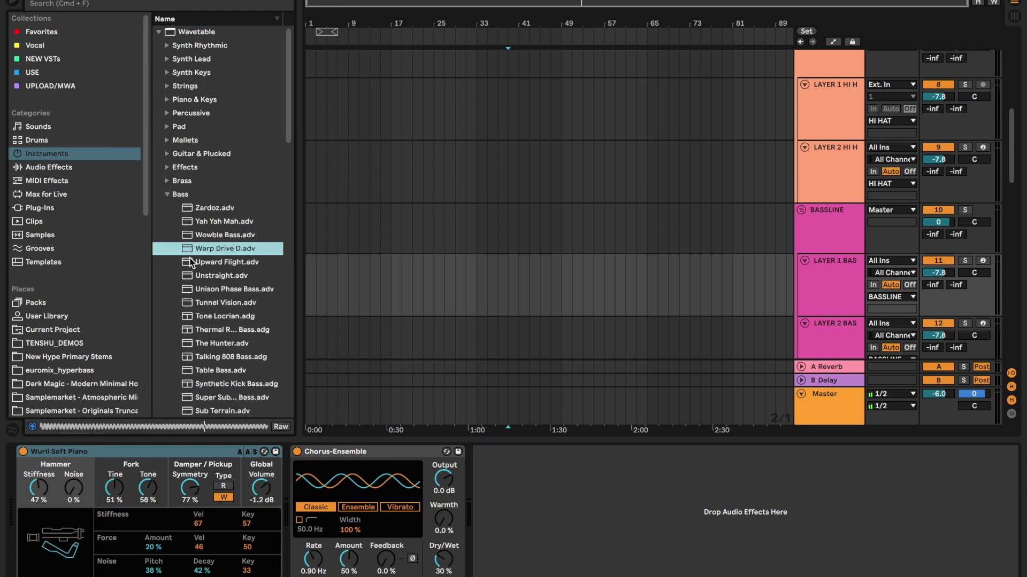
click(198, 277)
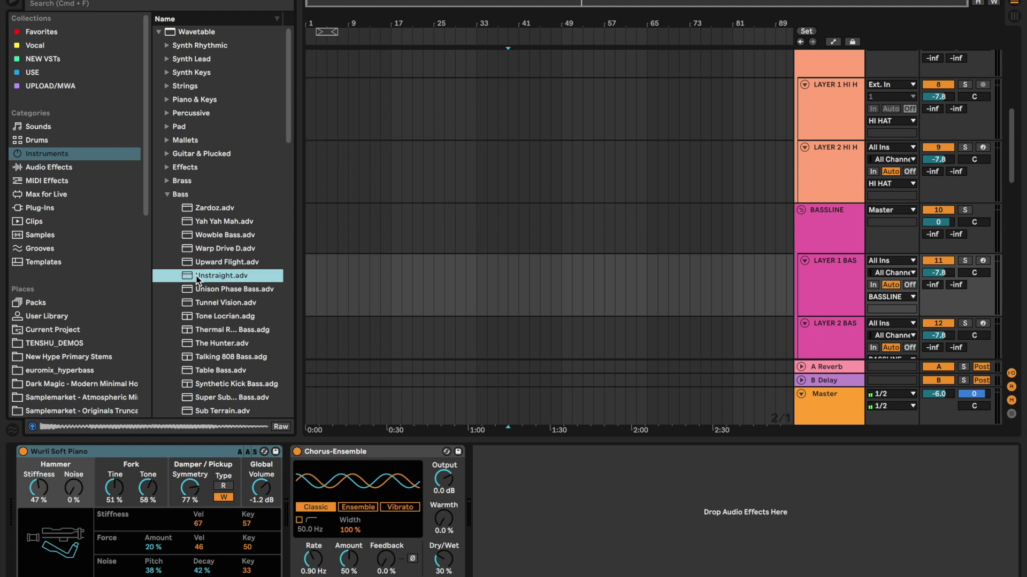
click(202, 291)
click(215, 277)
right_click(215, 277)
click(262, 380)
Load Unison Phase Bass onto LAYER 2 BASS and The Hunter onto 13 MIDI.
click(251, 294)
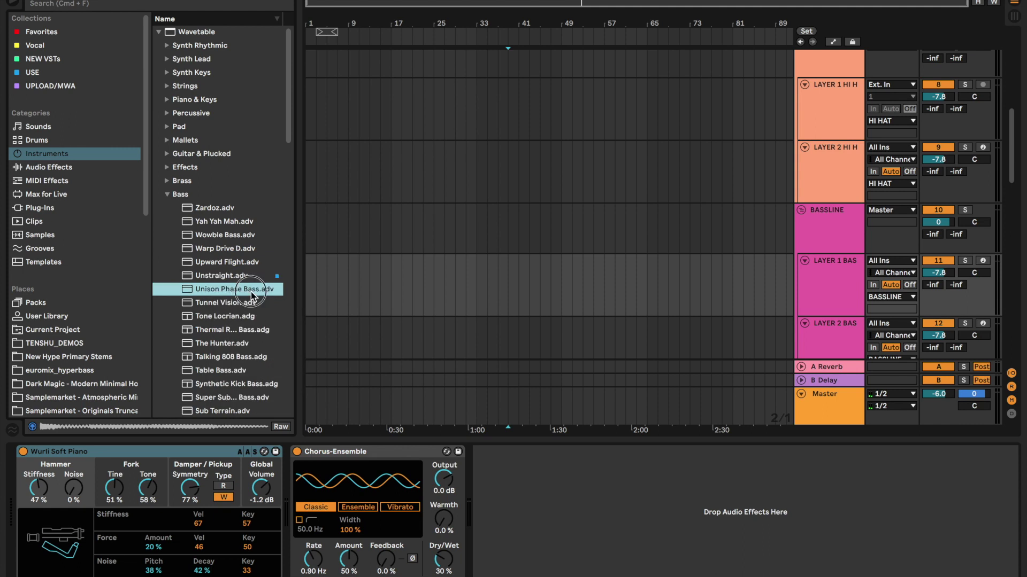
drag(249, 295, 380, 329)
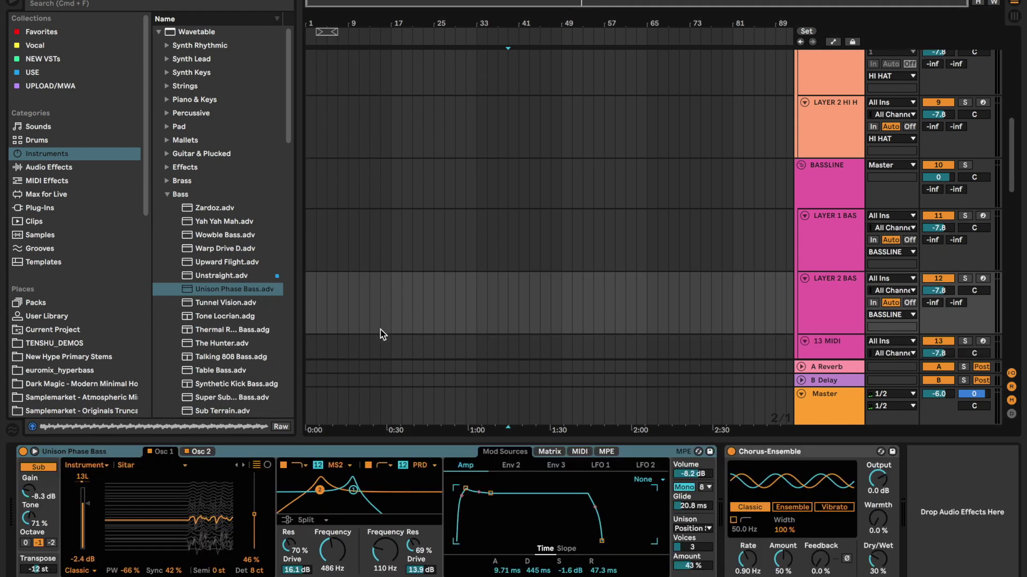
click(249, 344)
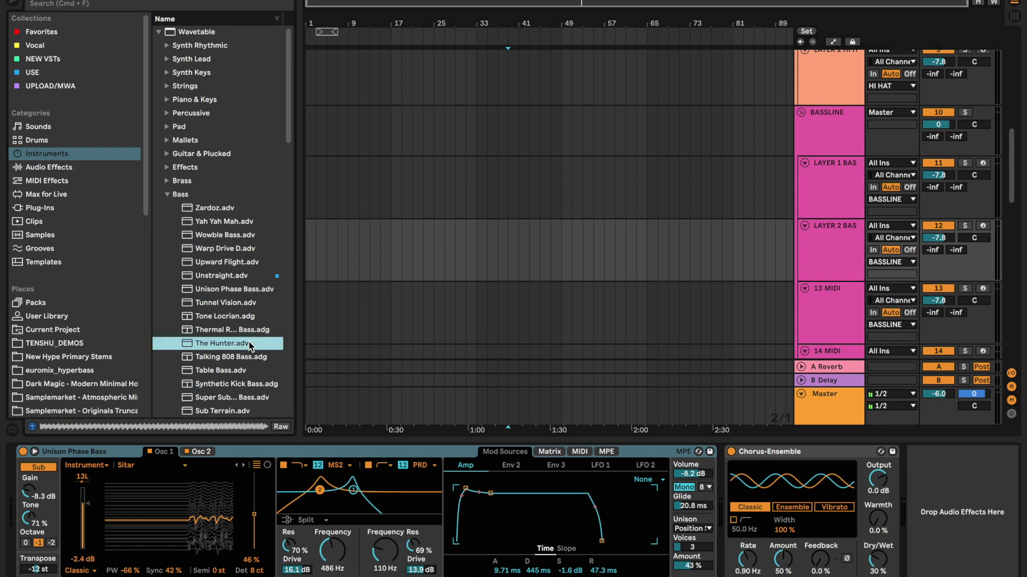
drag(221, 343, 352, 317)
Load Talking 808 Bass onto track 14 after previewing Table Bass.
click(269, 359)
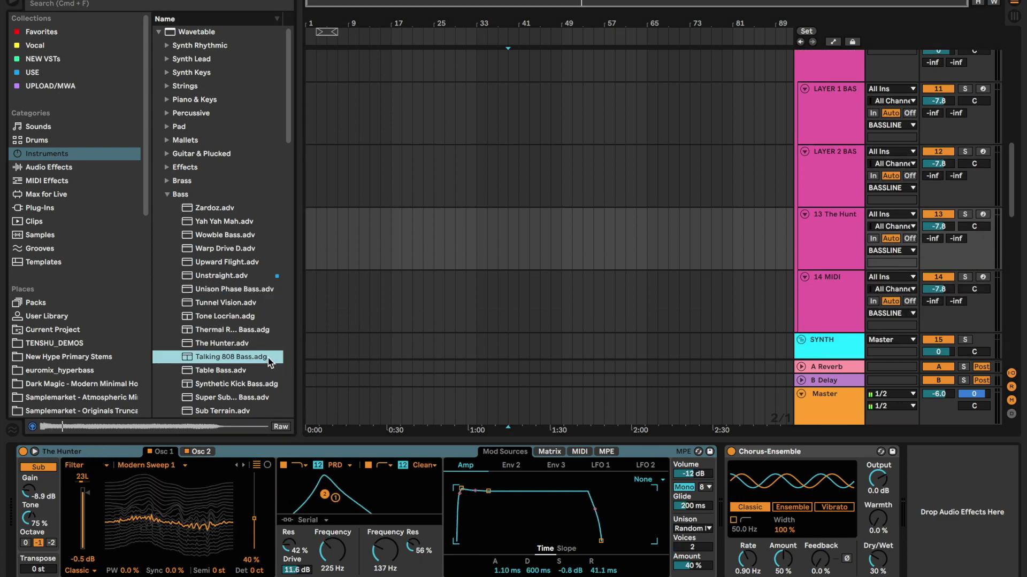
click(242, 371)
click(246, 359)
drag(246, 360, 422, 327)
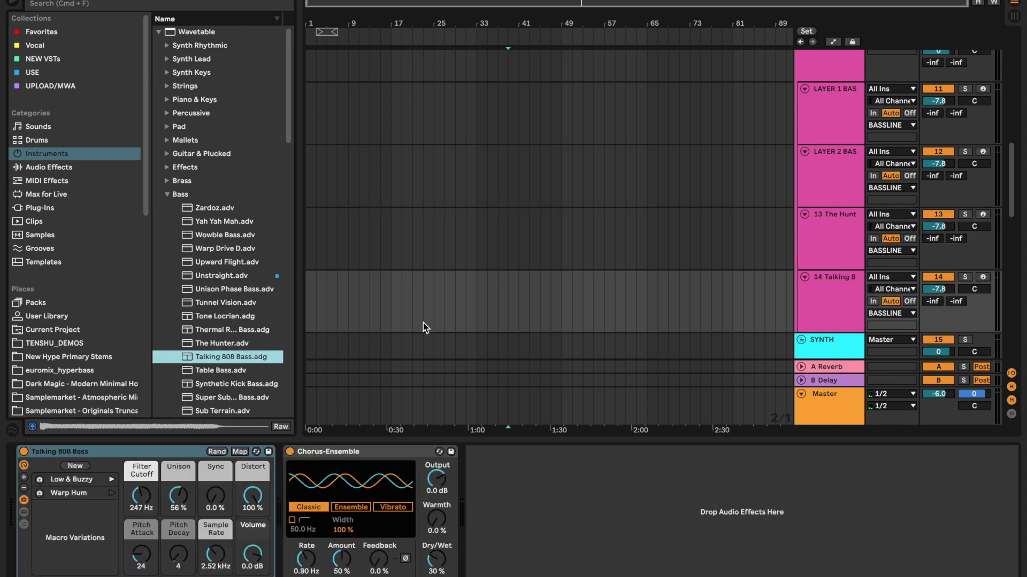
click(812, 300)
Rename track 14 to SUB, then arm The Hunter track and rename it MID.
right_click(812, 300)
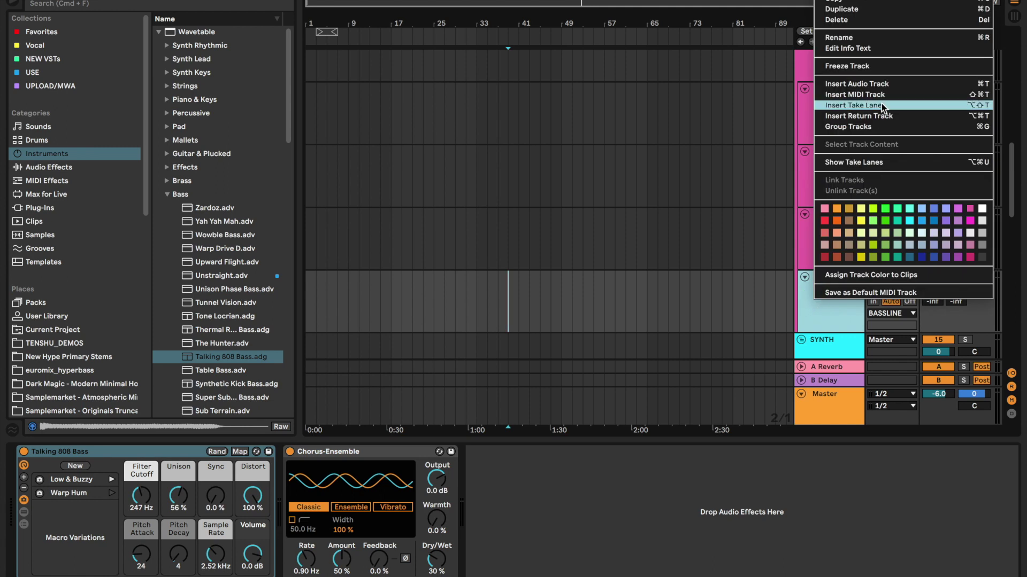
click(874, 38)
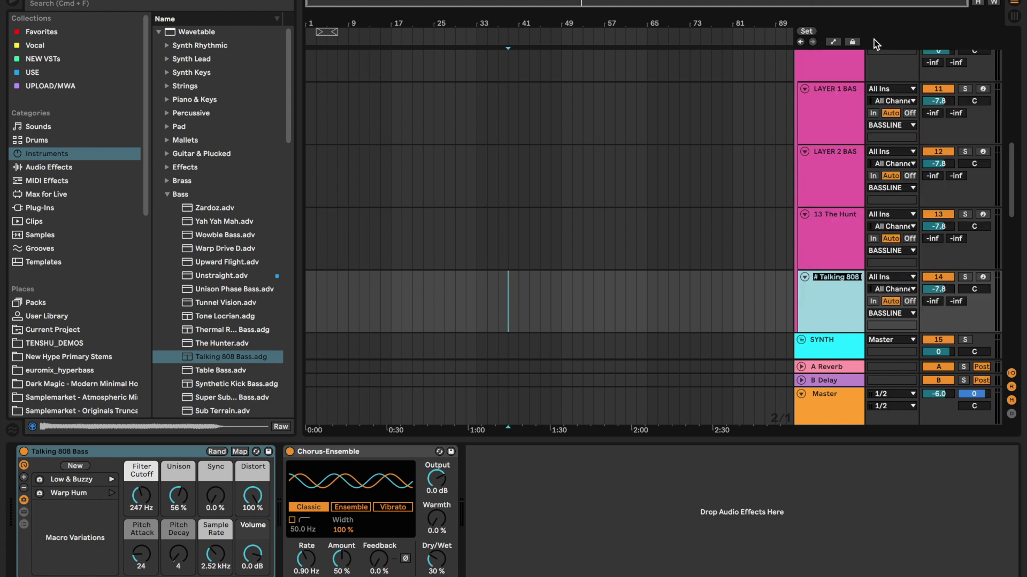
text(SUB)
click(983, 214)
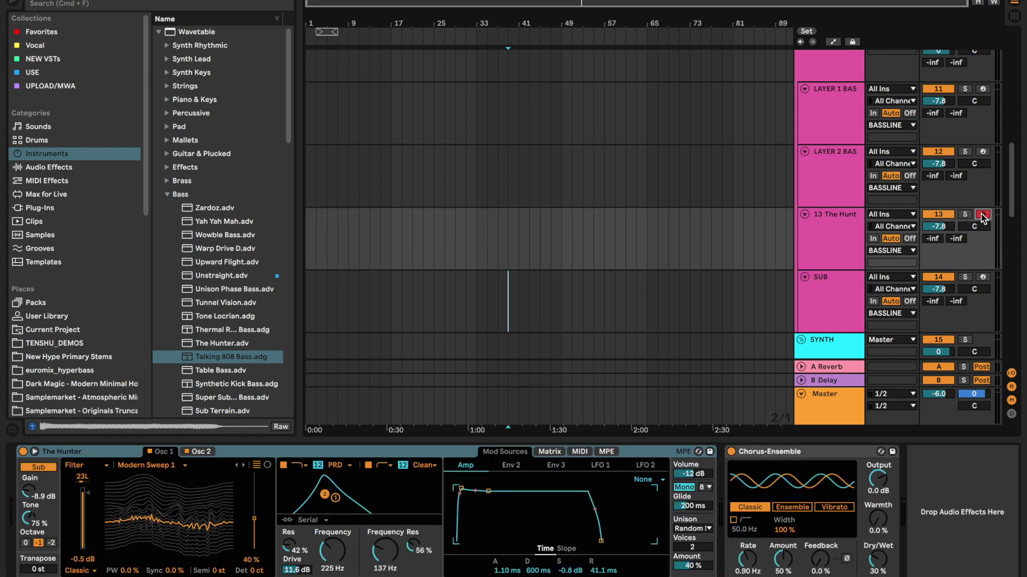
right_click(816, 230)
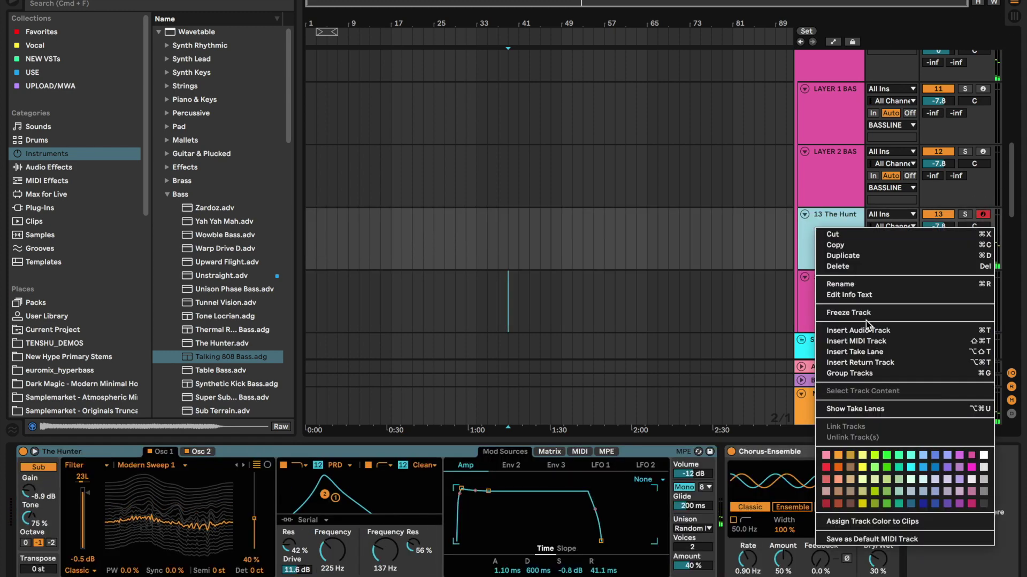
click(866, 285)
text(MID)
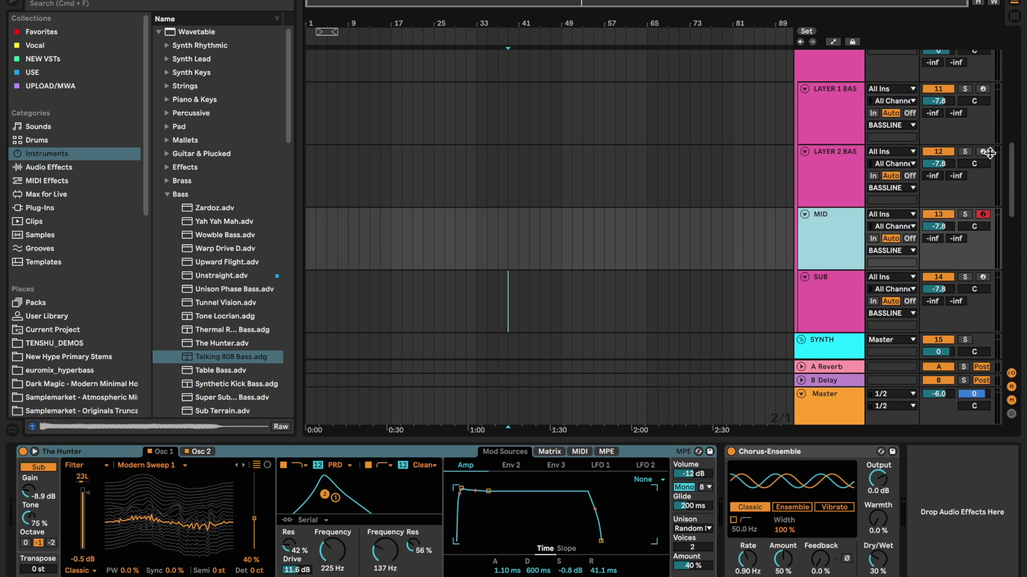
Arm LAYER 2 BASS and rename it LOW.
click(983, 152)
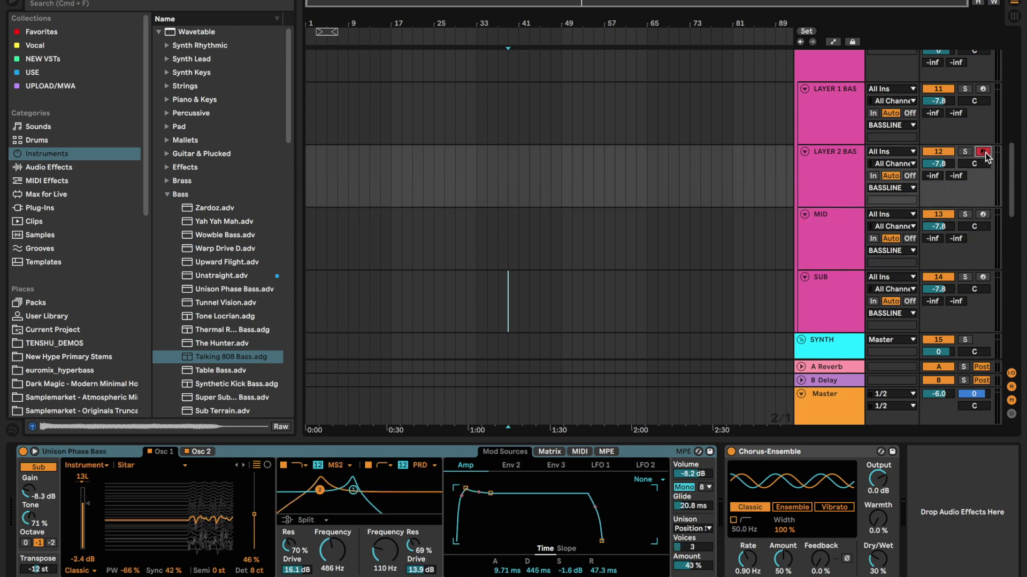
right_click(826, 156)
click(867, 211)
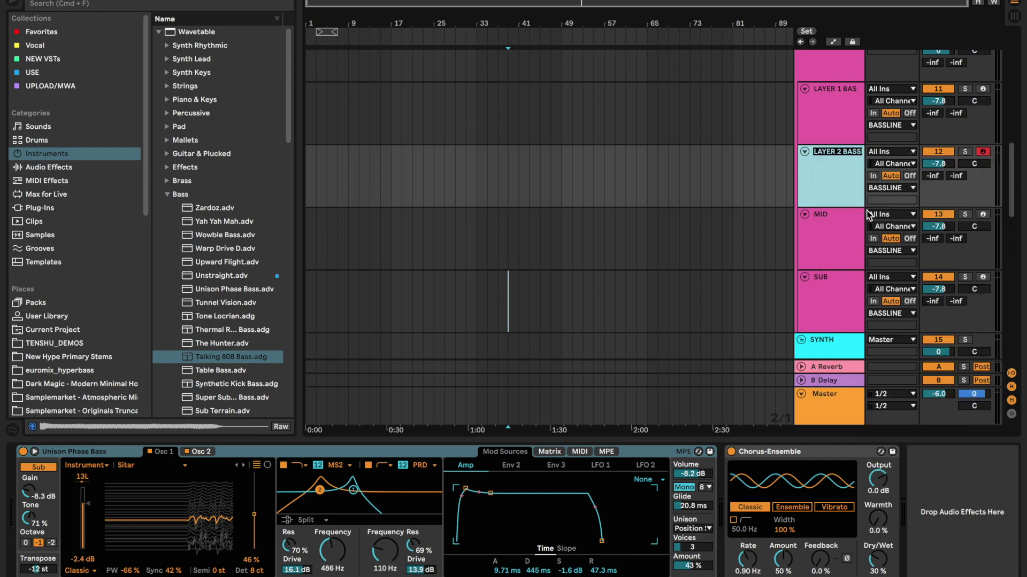
text(LOW)
Solo and arm the LAYER 1 bass track and rename it HIGH.
click(964, 89)
click(982, 89)
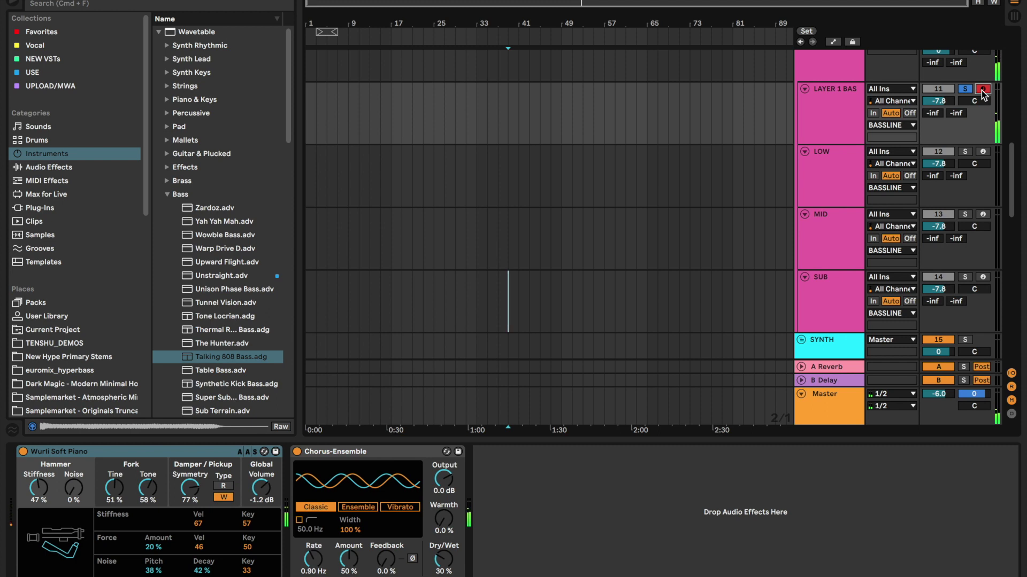
right_click(826, 101)
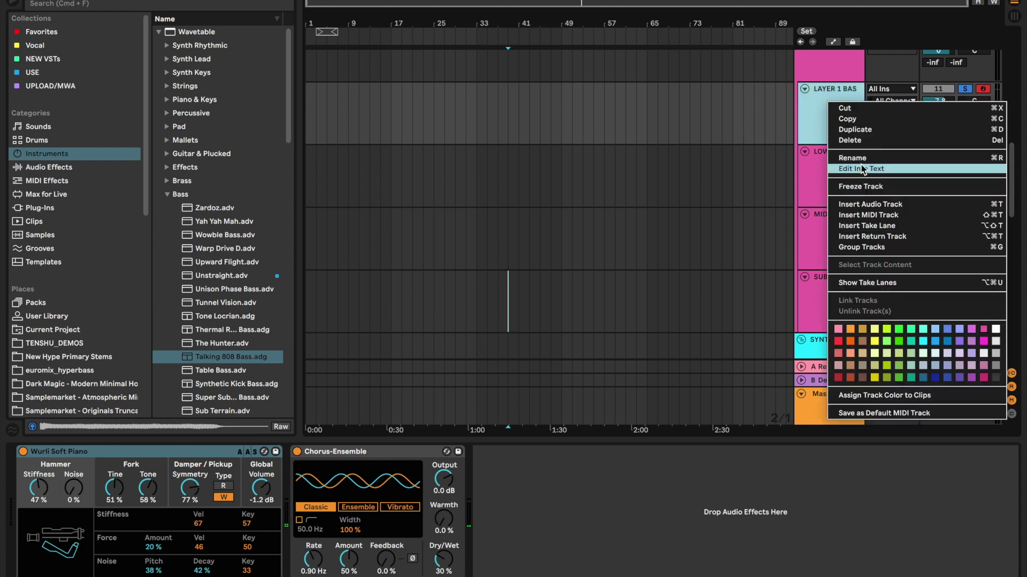
click(867, 152)
text(HIGH)
key(Return)
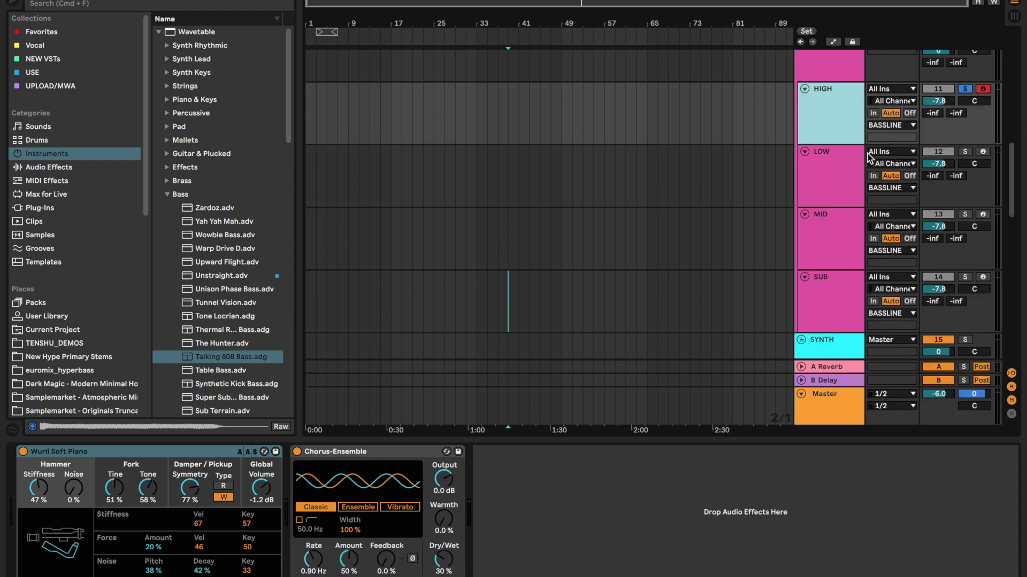
scroll(832, 184, up, 2)
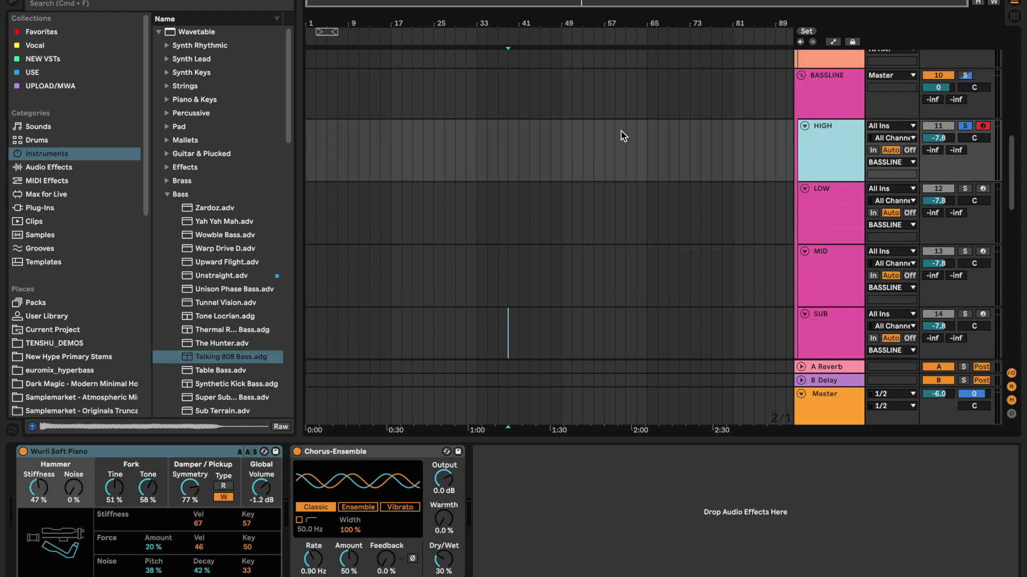
Return to the song start, clear HIGH's solo, and arm LOW, MID, SUB and HIGH.
click(307, 122)
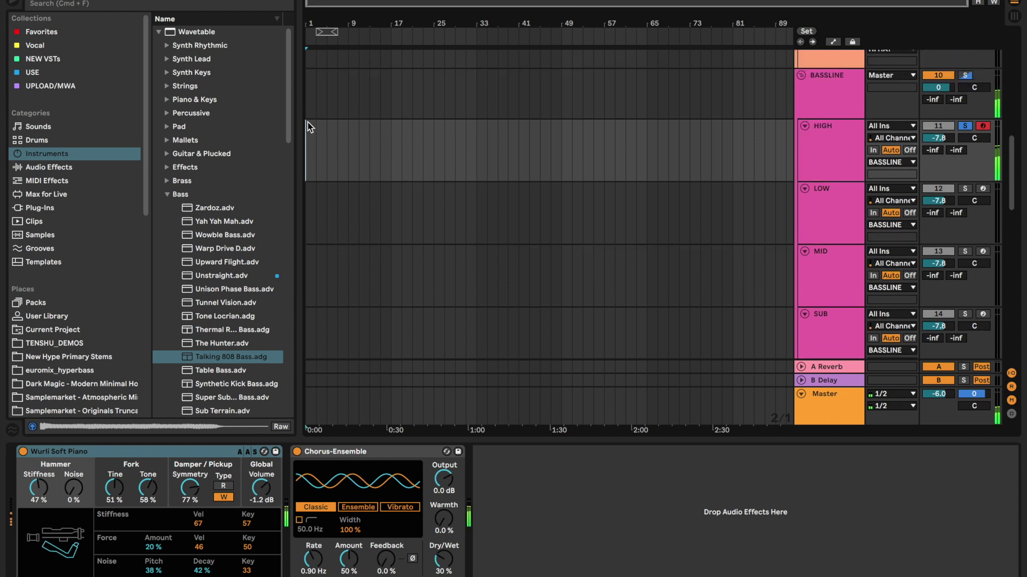
click(982, 189)
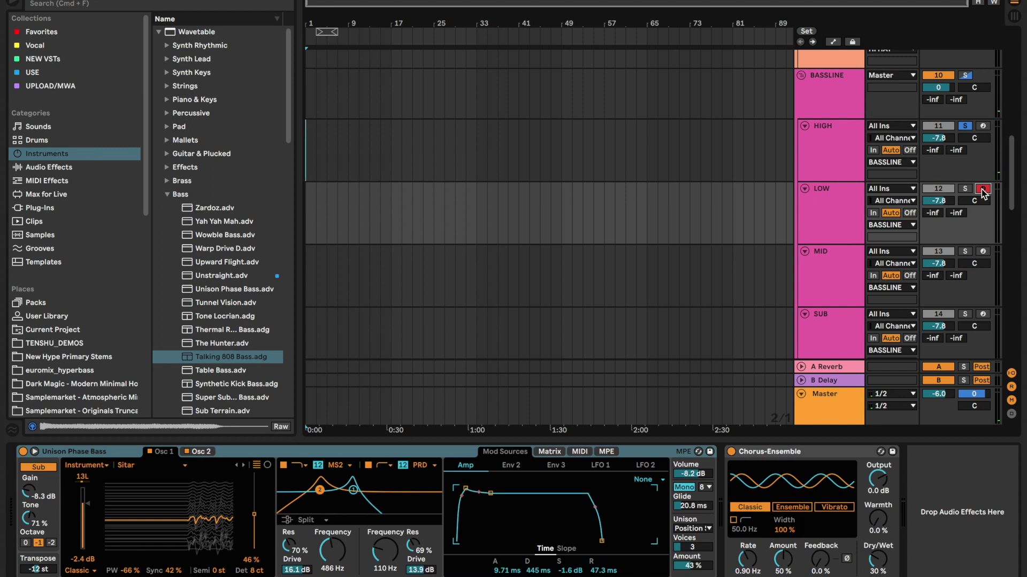
click(965, 126)
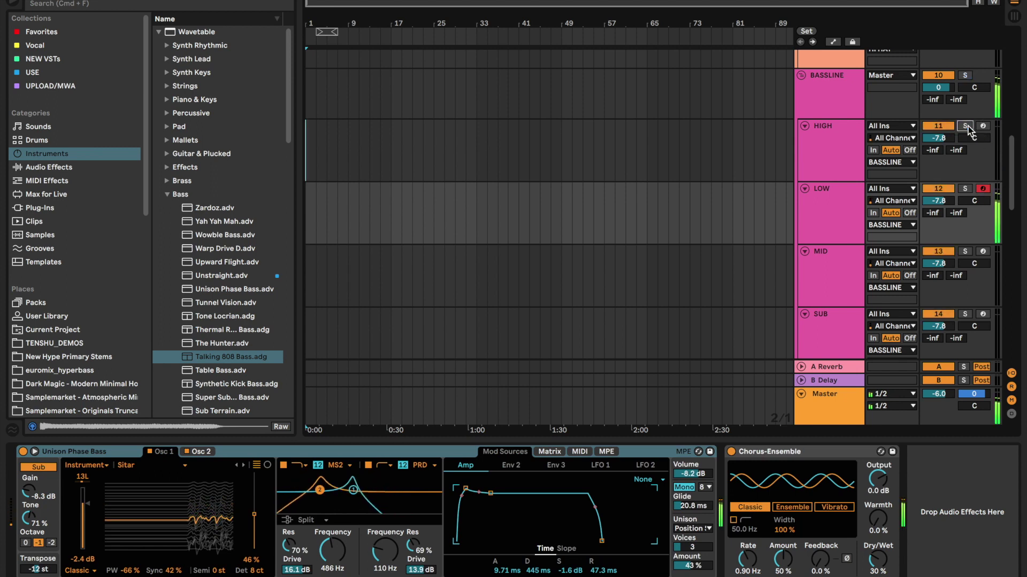
click(982, 251)
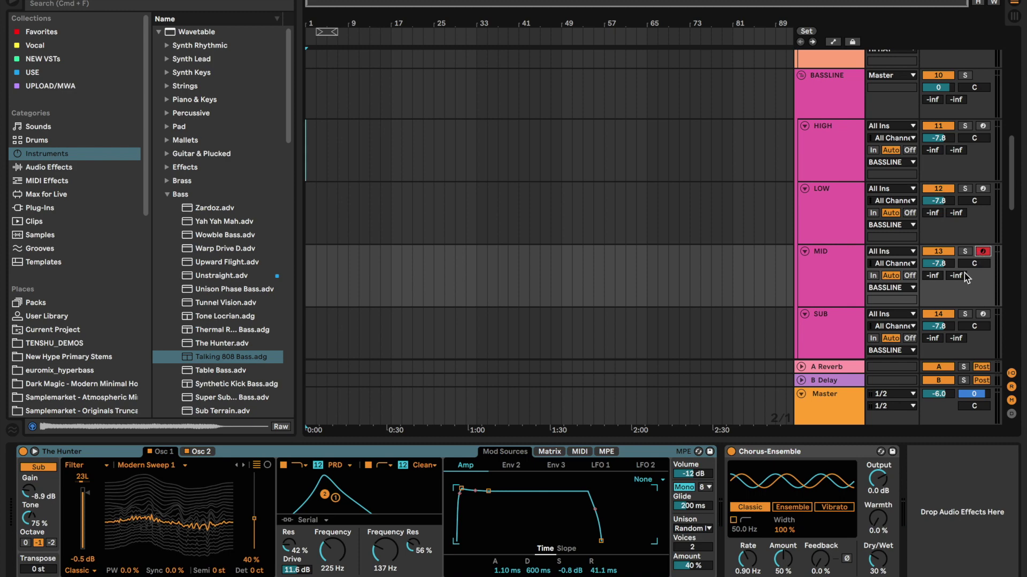
click(924, 316)
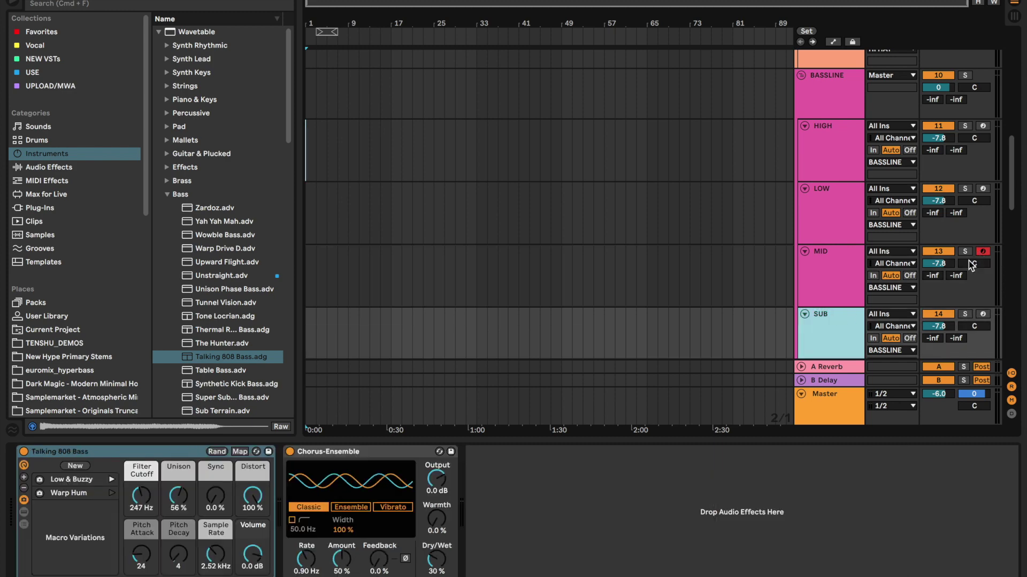
click(982, 315)
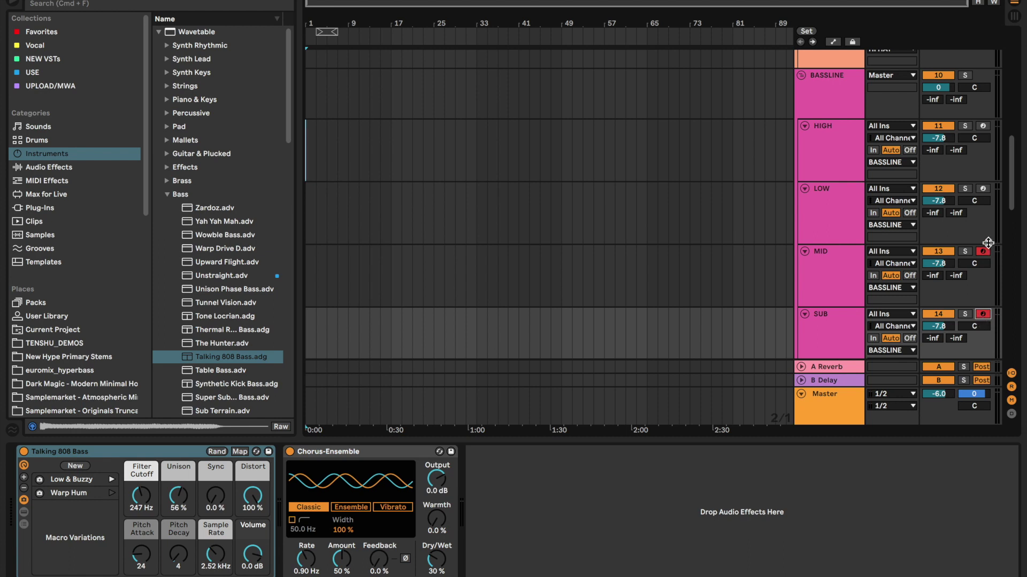
click(982, 188)
click(982, 126)
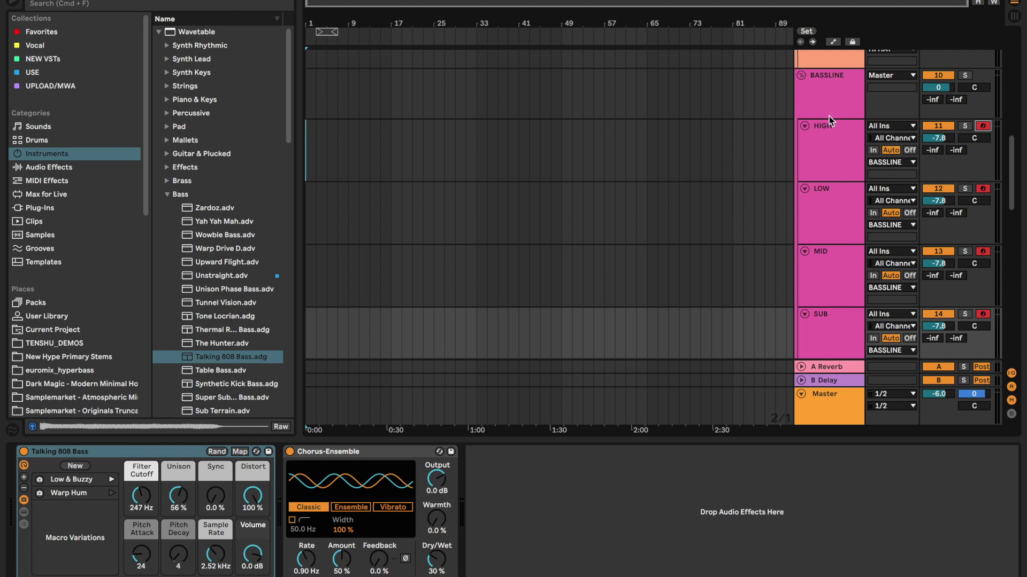
Search 'BASS MID' across All results and drop Loop_17_126_Bass_A.mid at bar 1 on HIGH.
click(811, 161)
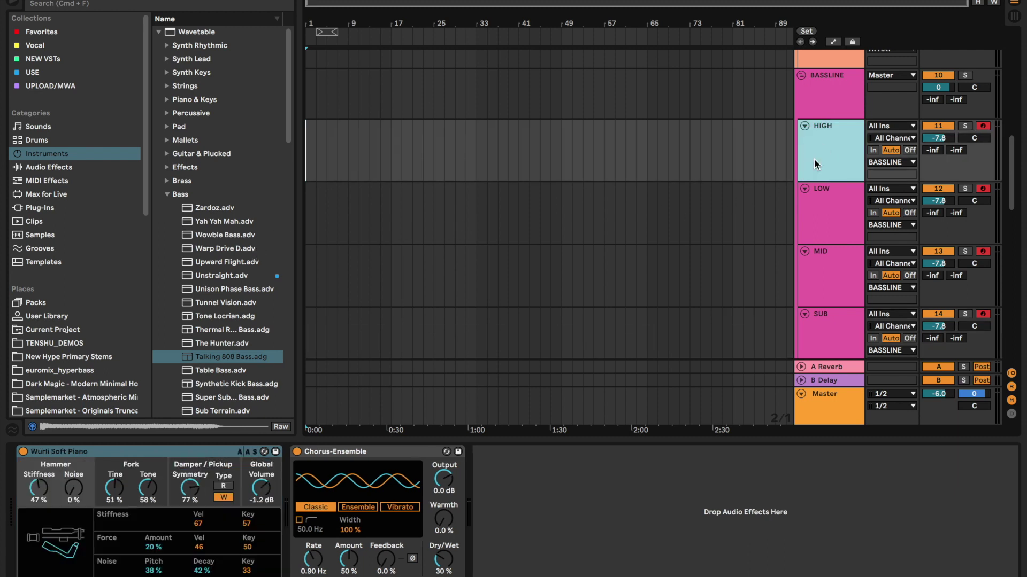
click(178, 4)
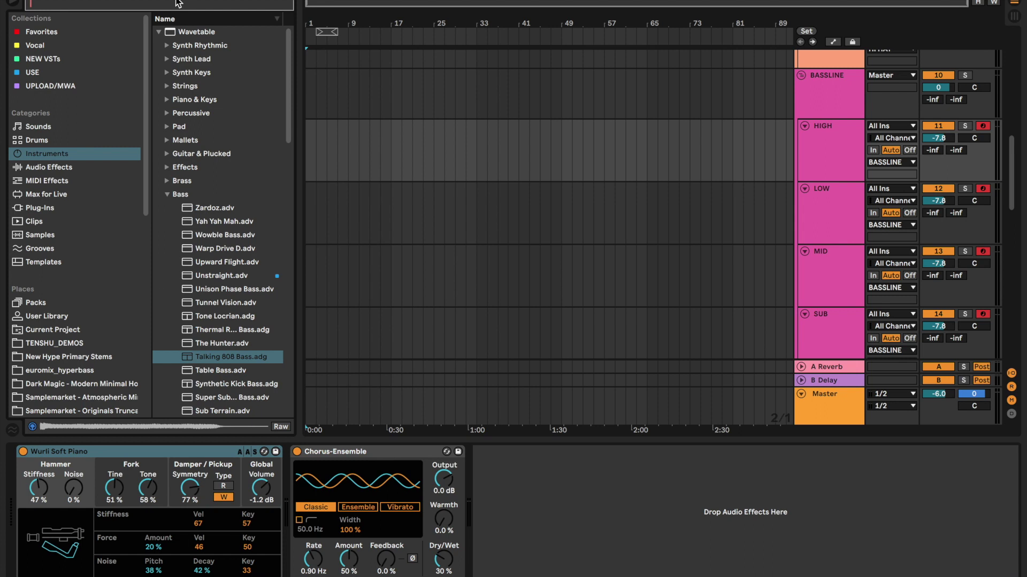
text(MID)
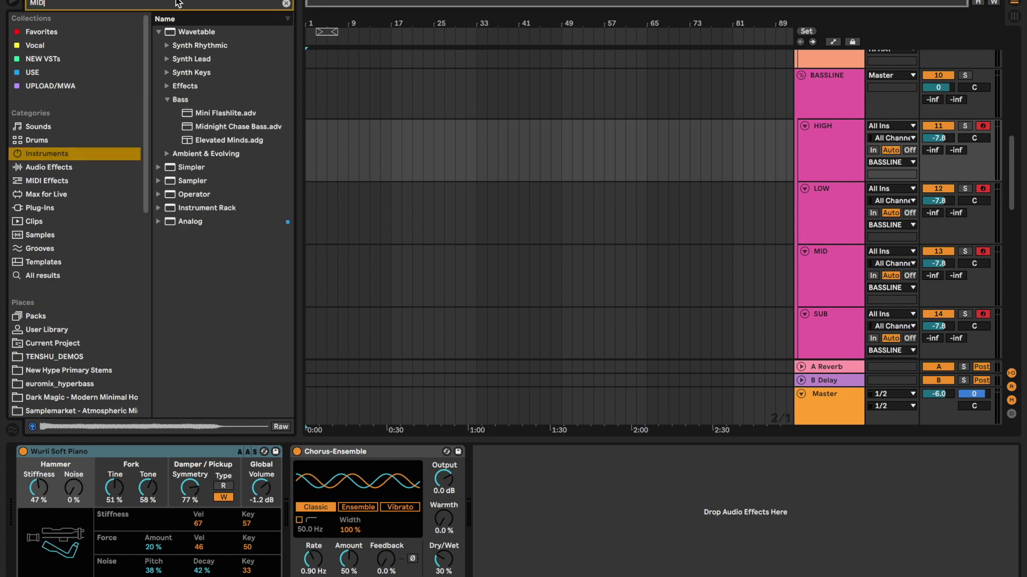
key(BackSpace)
key(BackSpace)
key(BackSpace)
text(BASS MID)
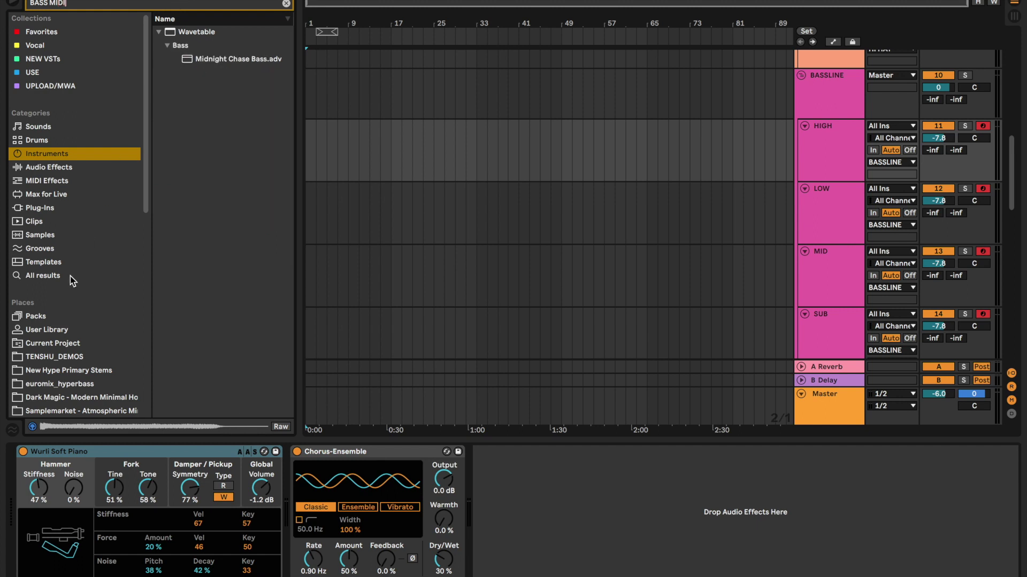
click(56, 275)
click(235, 75)
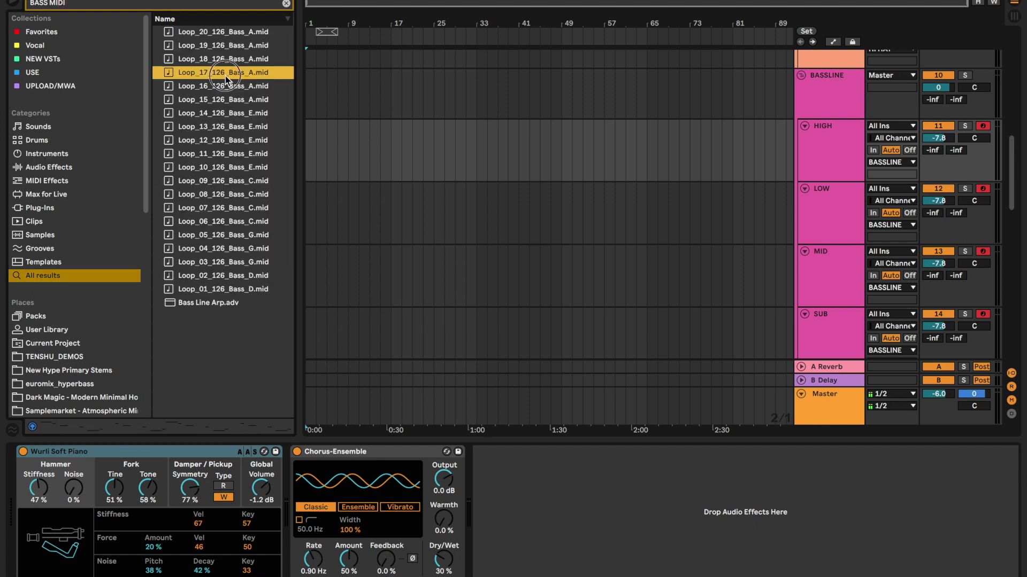
drag(226, 76, 477, 132)
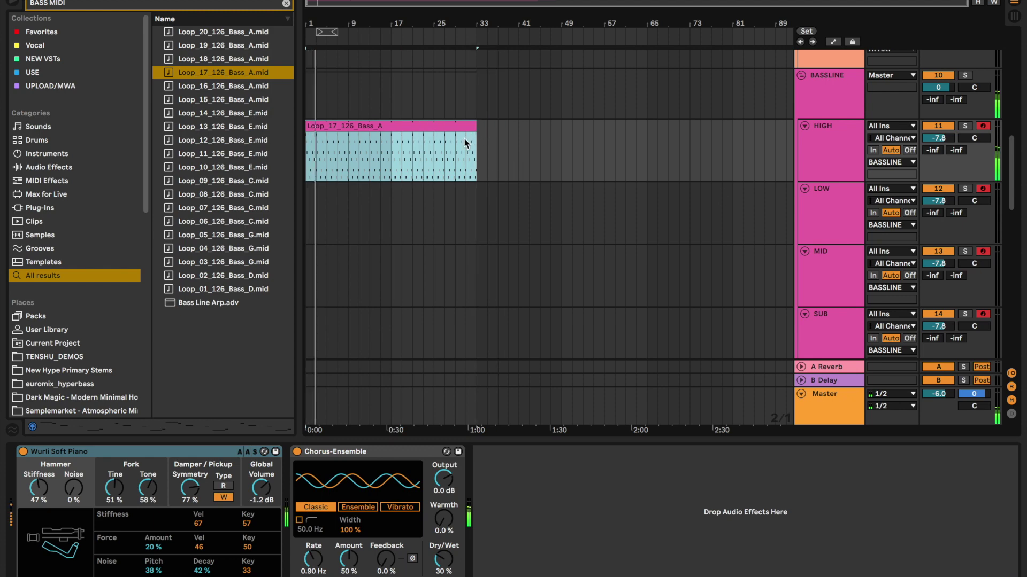
Copy the HIGH bass clip and paste it at bar 1 on LOW, MID and SUB.
right_click(459, 124)
key(Escape)
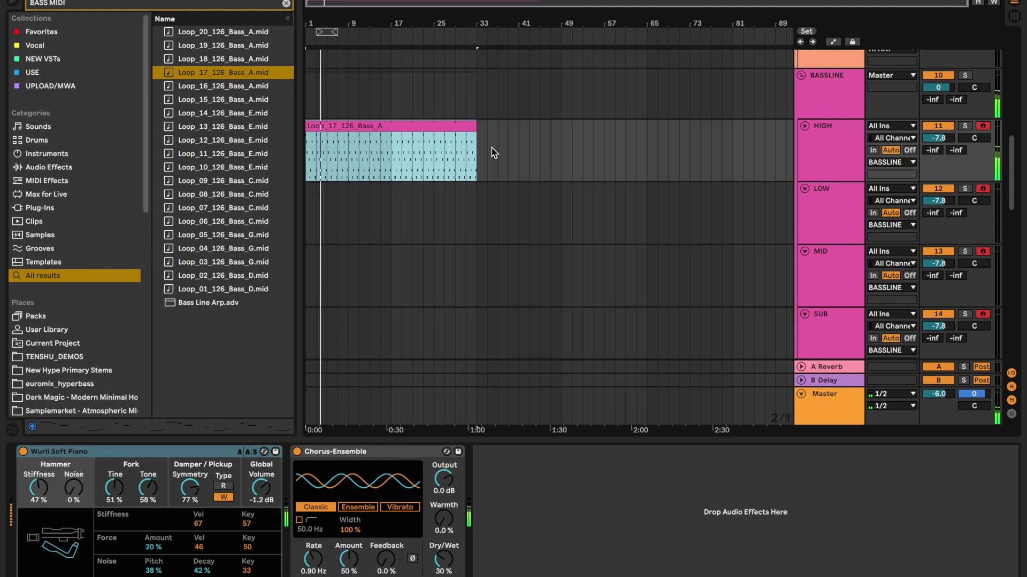
click(309, 191)
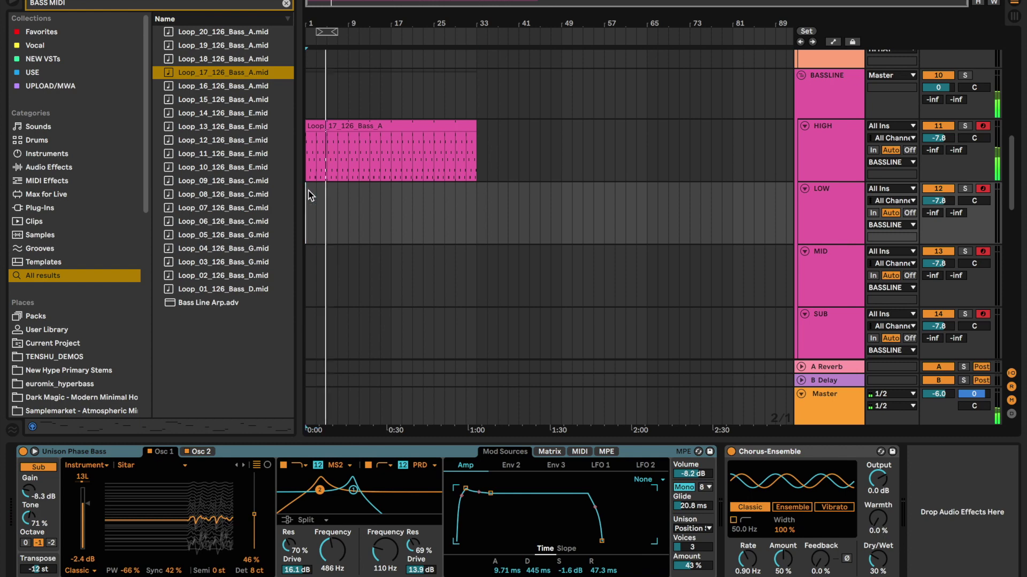
key(ctrl+v)
click(308, 260)
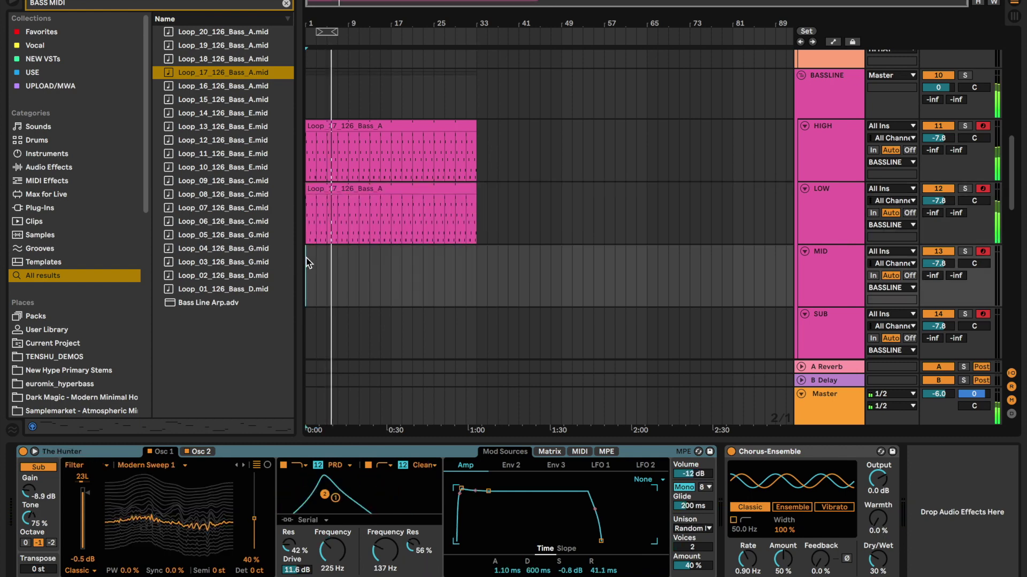
key(ctrl+v)
click(308, 336)
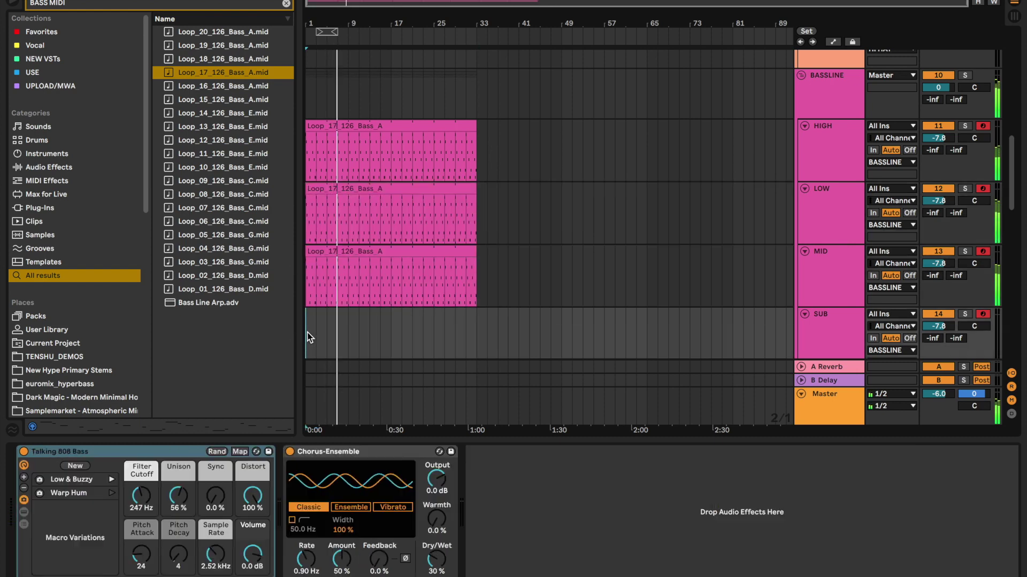
key(ctrl+v)
Open the HIGH bass clip's notes in the clip editor.
scroll(314, 329, down, 3)
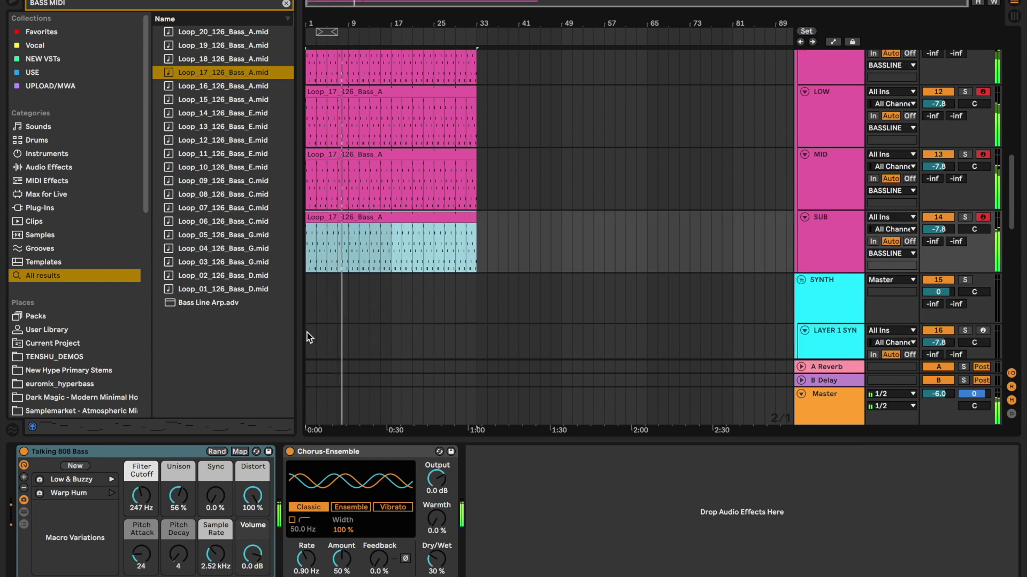
scroll(401, 300, up, 2)
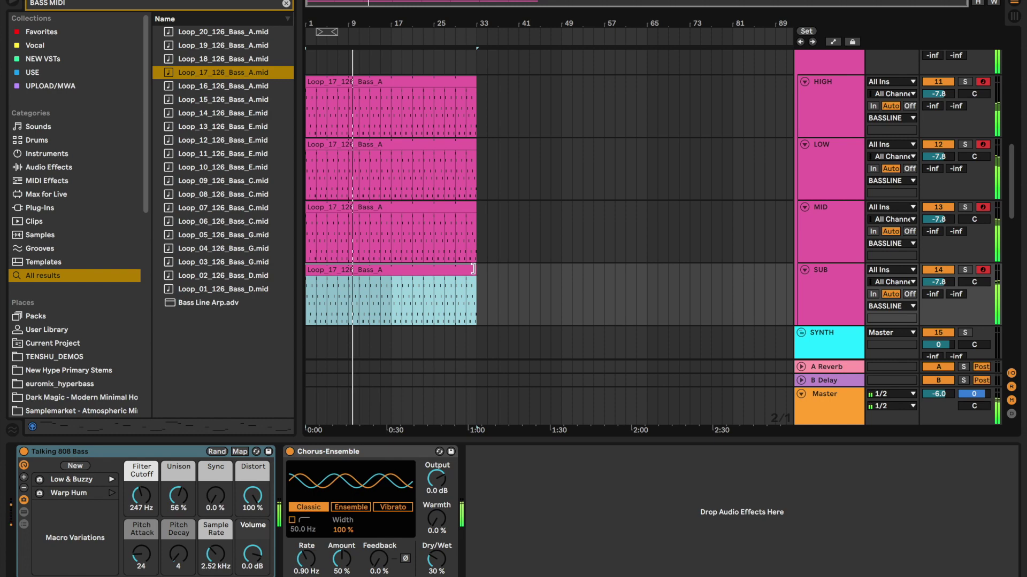
scroll(474, 268, up, 2)
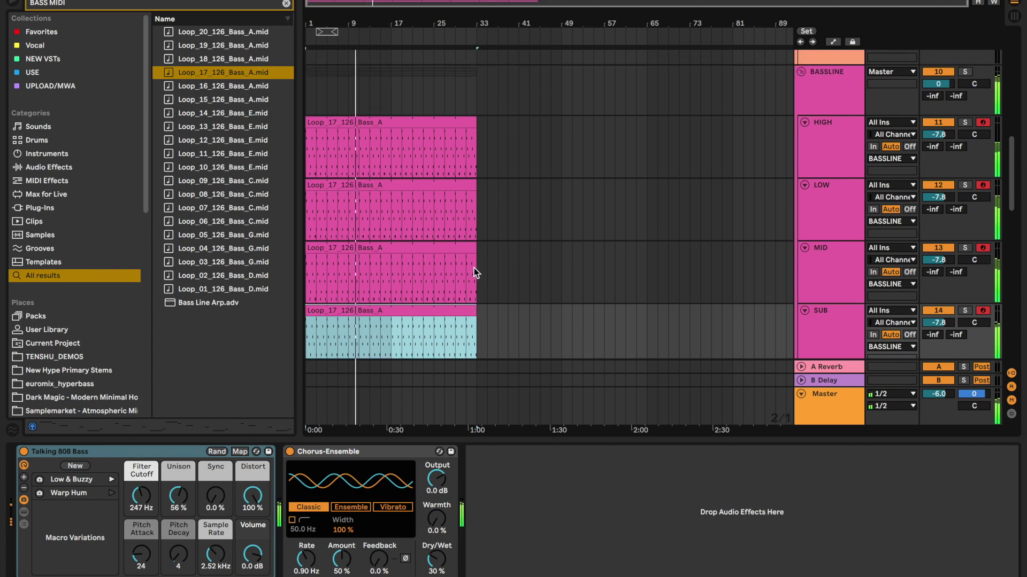
click(448, 120)
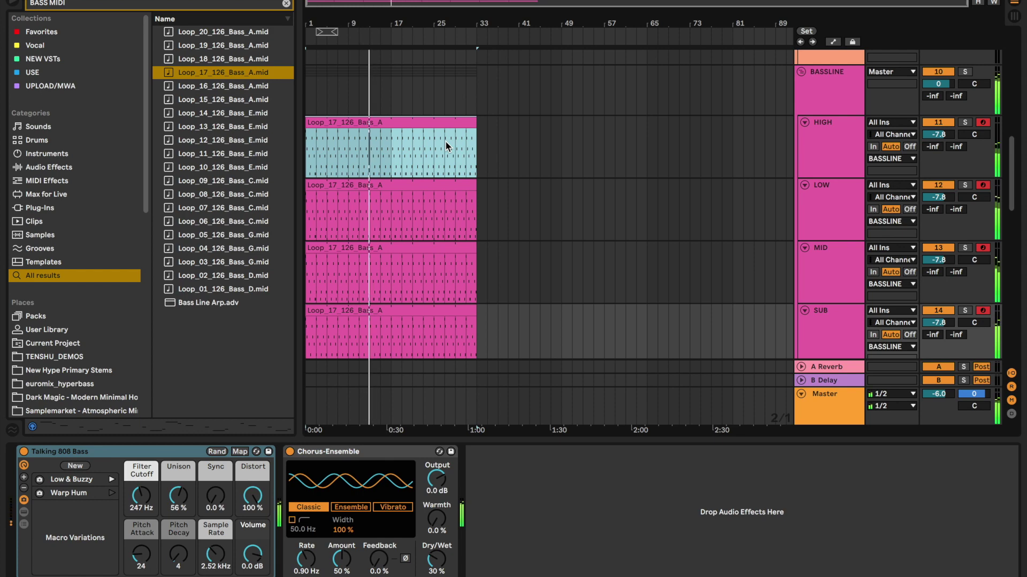
double_click(440, 121)
Audition the clip's notes shifted an octave up and back, then close the note editor.
key(space)
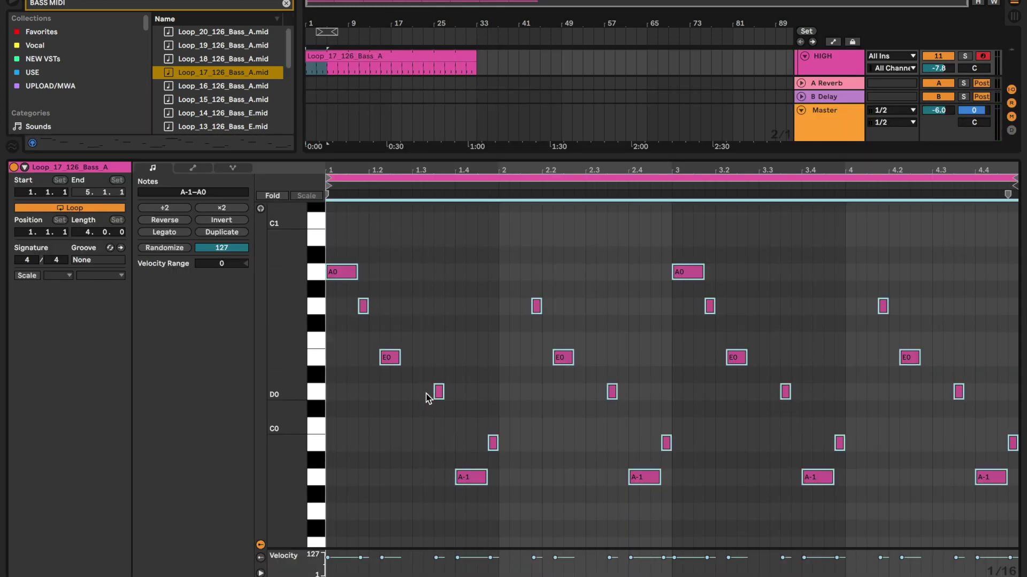
key(shift+Up)
key(space)
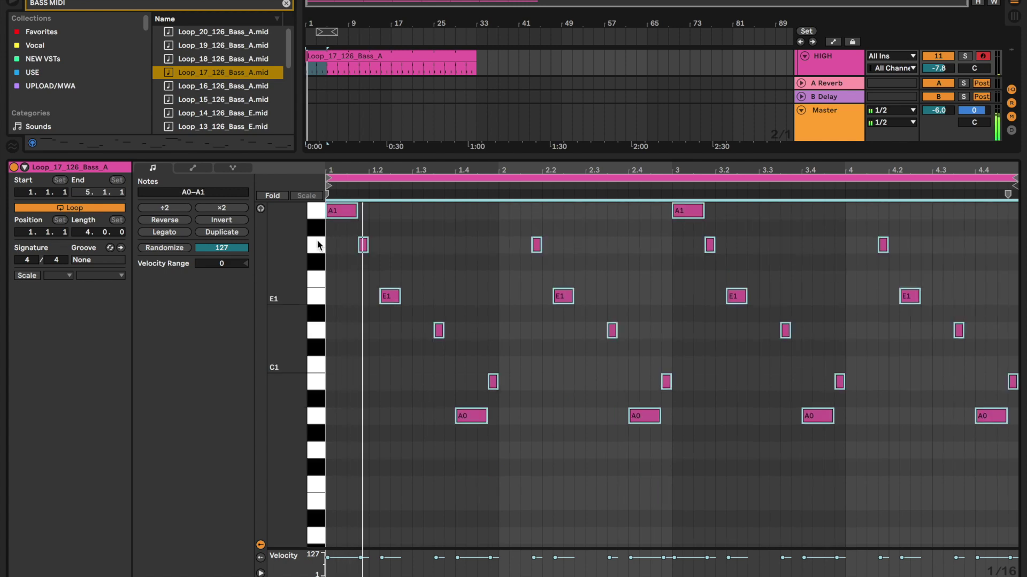
key(shift+Down)
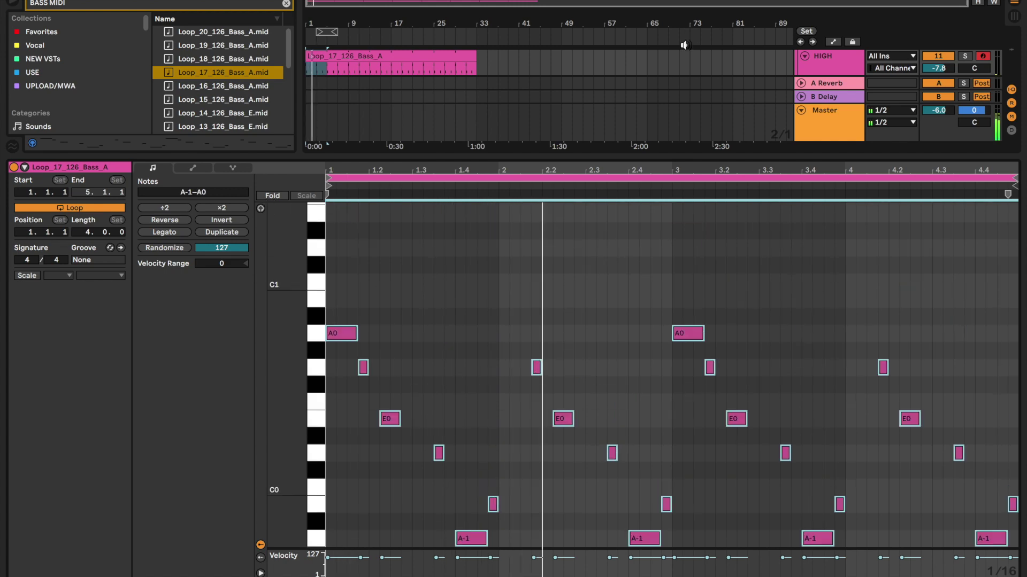
key(super+alt+l)
Toggle solo on HIGH, then solo and select the MID track.
scroll(995, 125, up, 1)
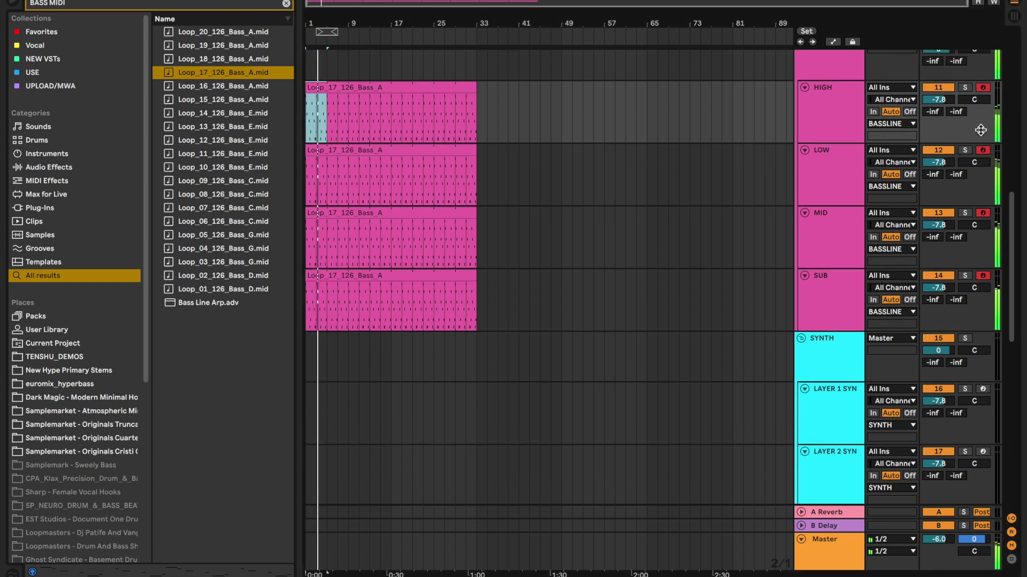
click(967, 89)
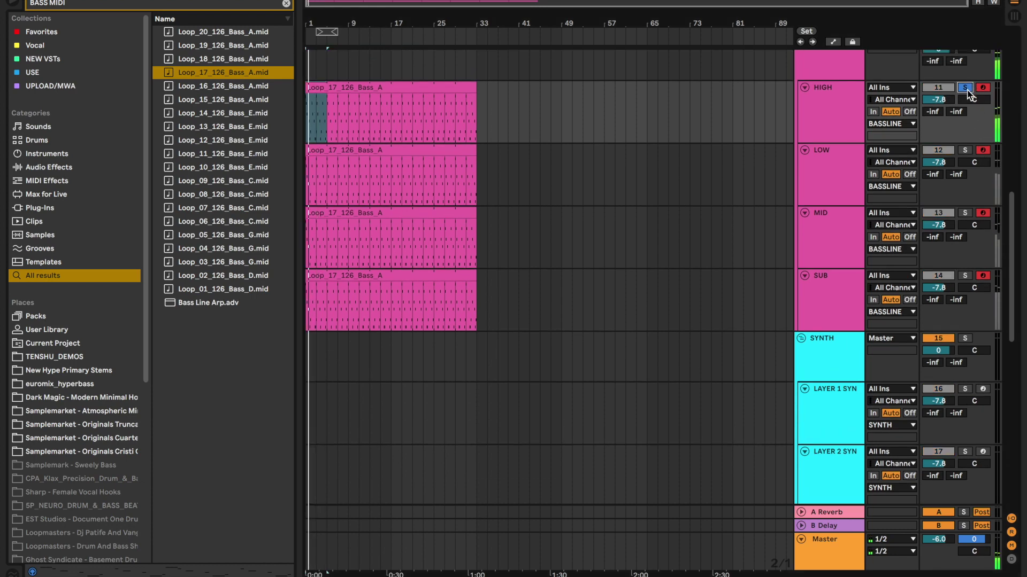
click(966, 88)
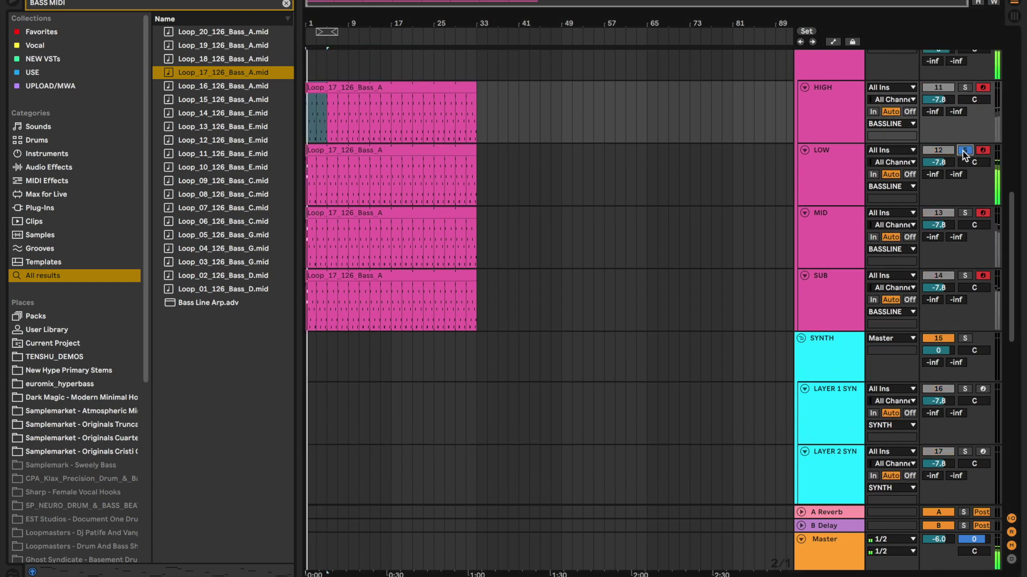
click(965, 213)
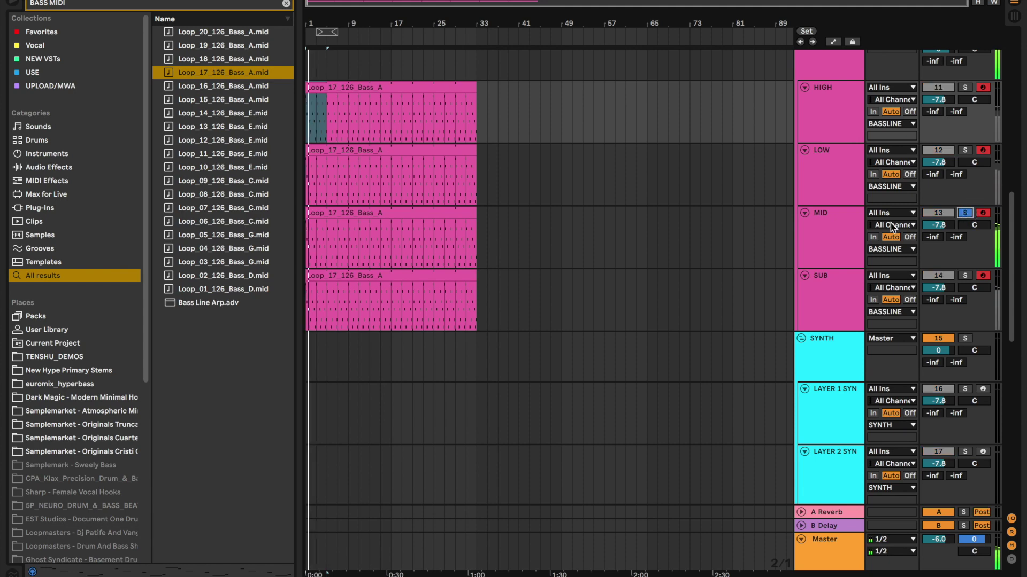
click(841, 231)
double_click(448, 210)
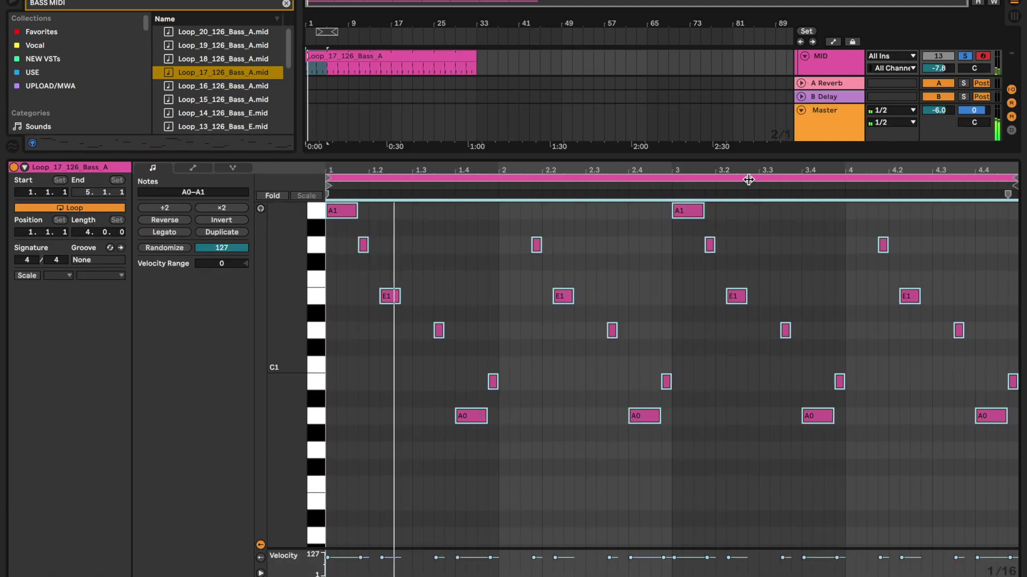
double_click(768, 158)
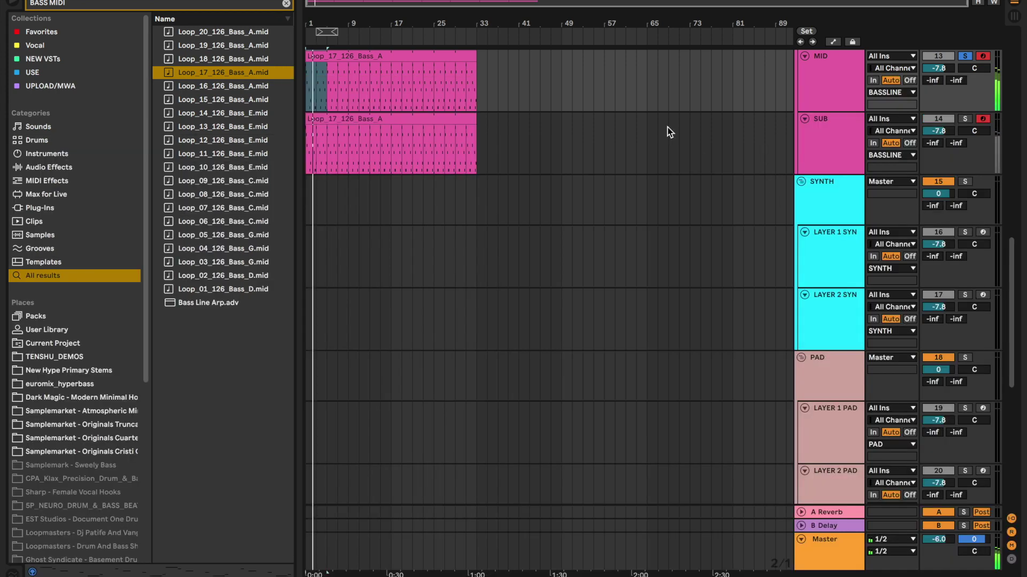
double_click(404, 57)
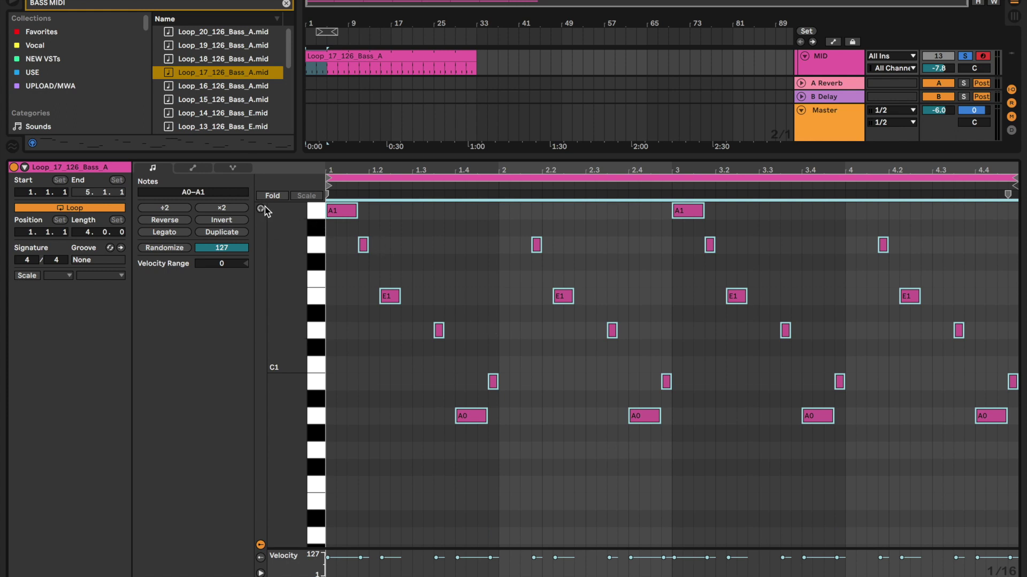
click(316, 304)
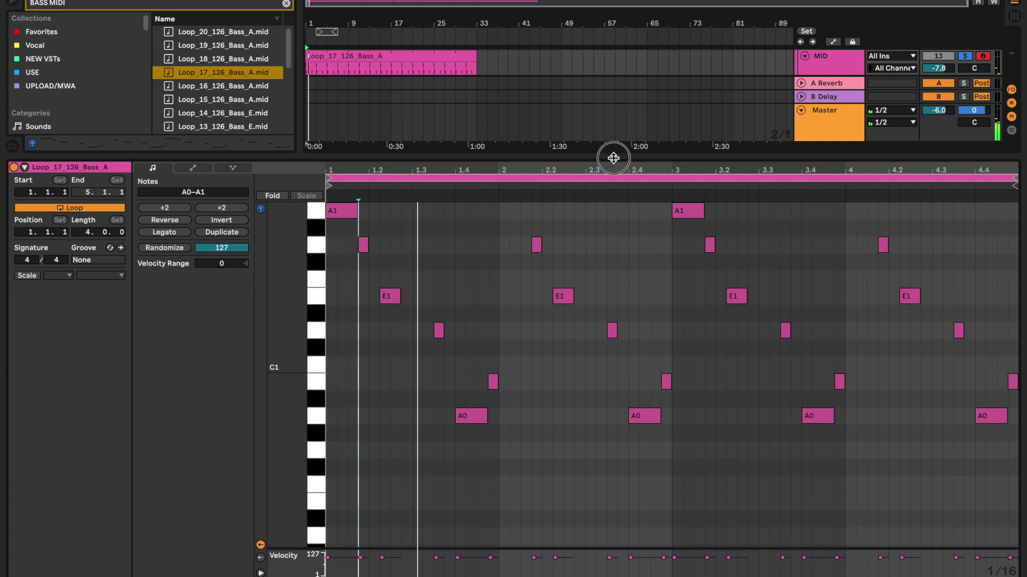
drag(614, 155, 616, 163)
scroll(737, 260, up, 5)
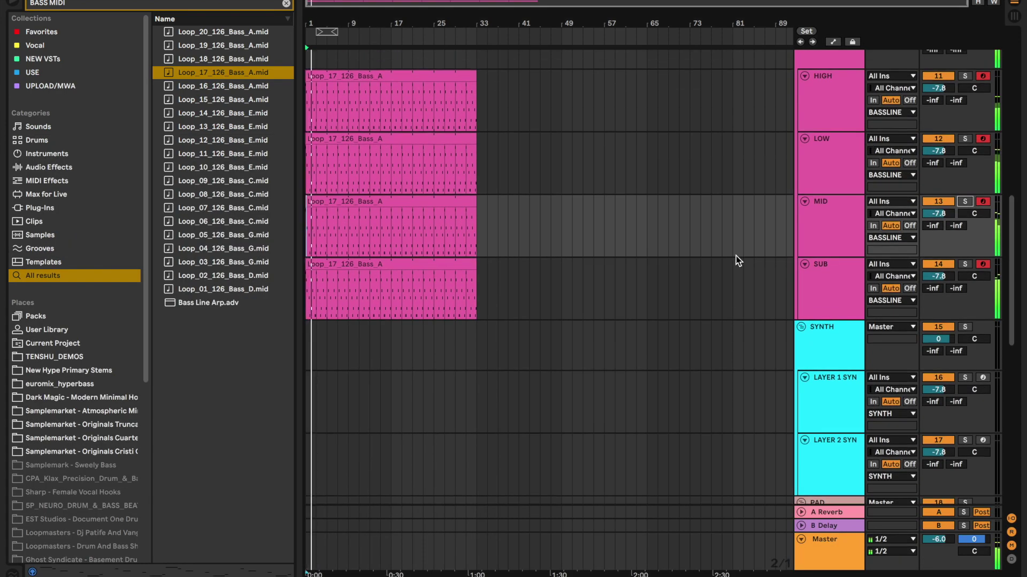
Transpose all HIGH clip notes up octaves to A2–A3 and play it back.
double_click(426, 72)
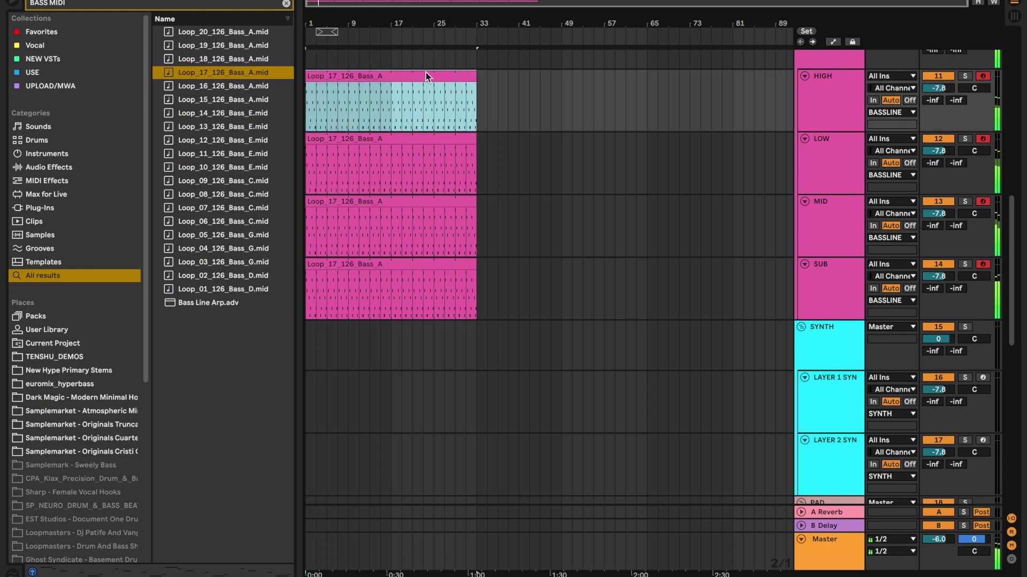
key(ctrl+a)
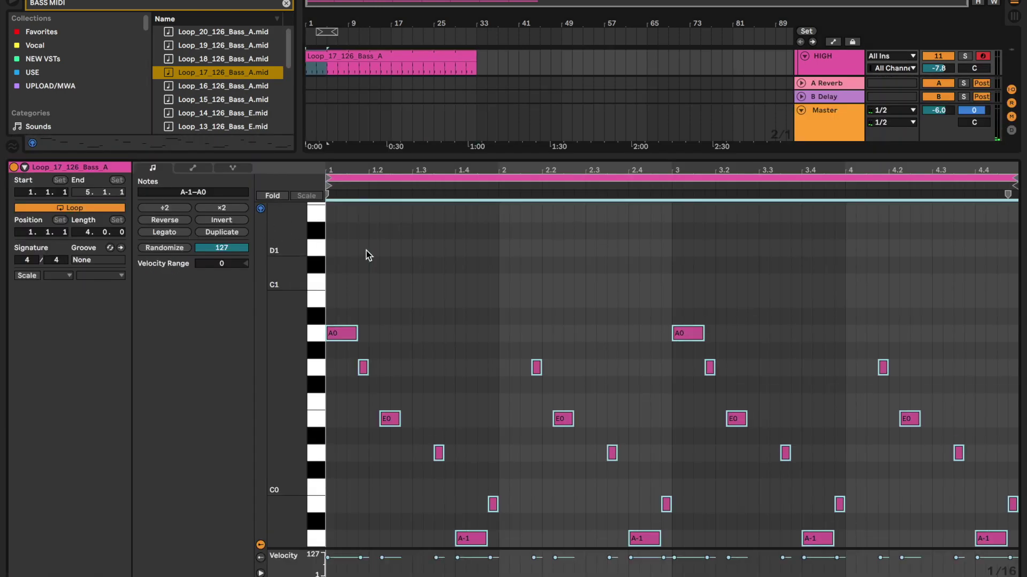
key(shift+Up)
key(shift+Up)
key(space)
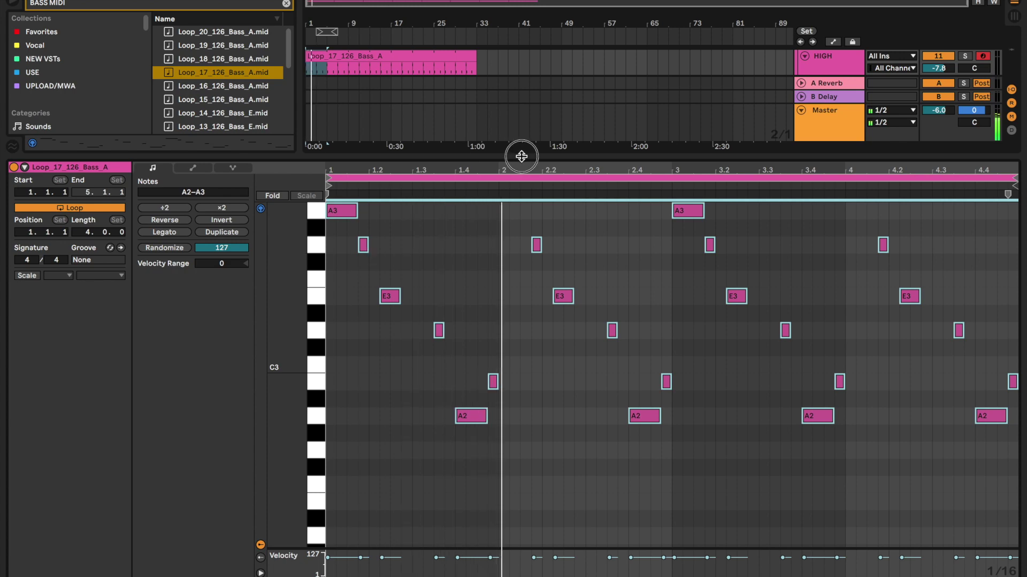
drag(520, 156, 520, 567)
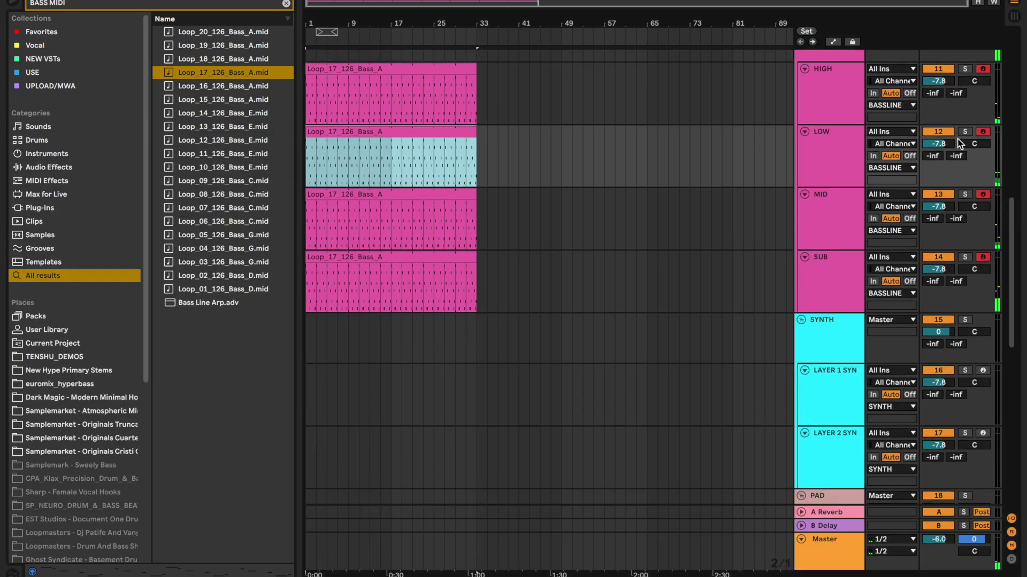
Solo the SUB layer and audition its clip raised an octave.
click(965, 132)
click(965, 257)
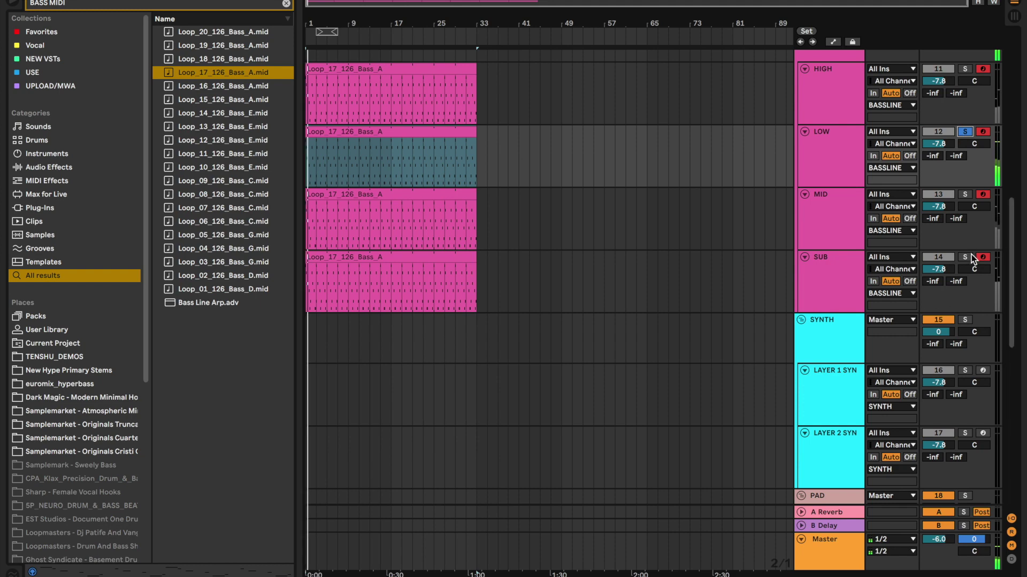
double_click(424, 260)
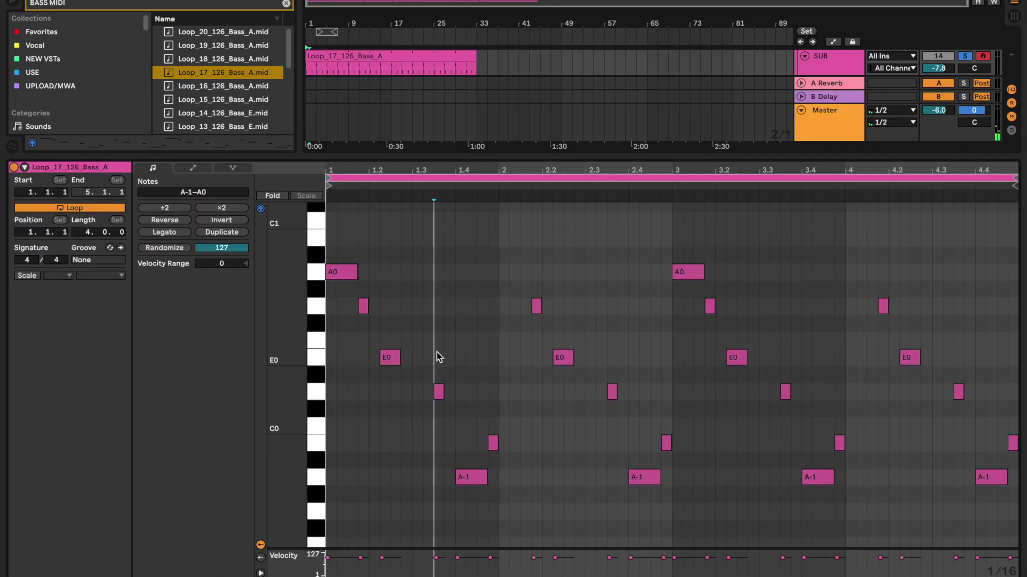
key(shift+Up)
key(space)
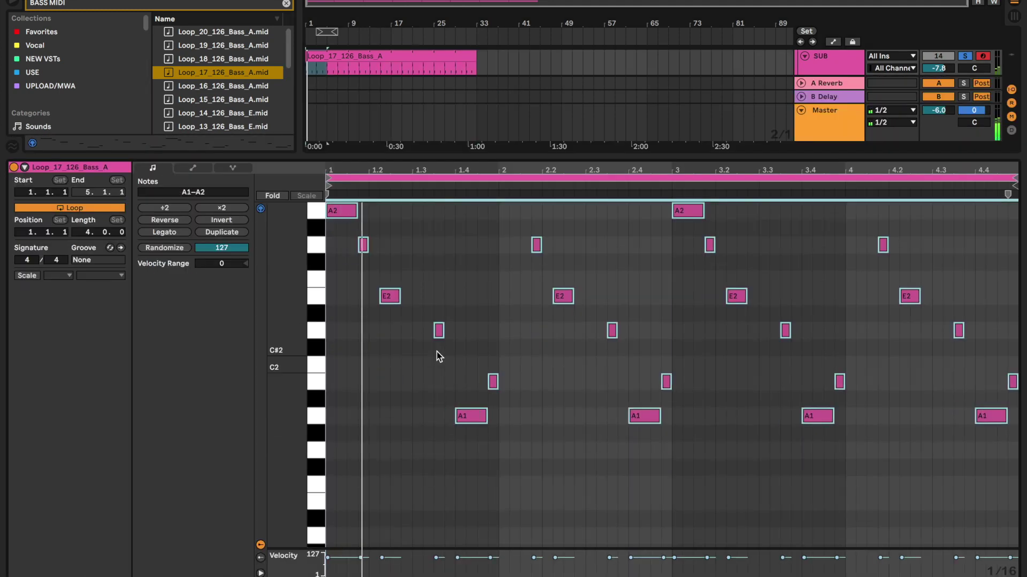
Drop all SUB notes down octaves and up three semitones to span C-1–C0.
click(966, 56)
click(641, 267)
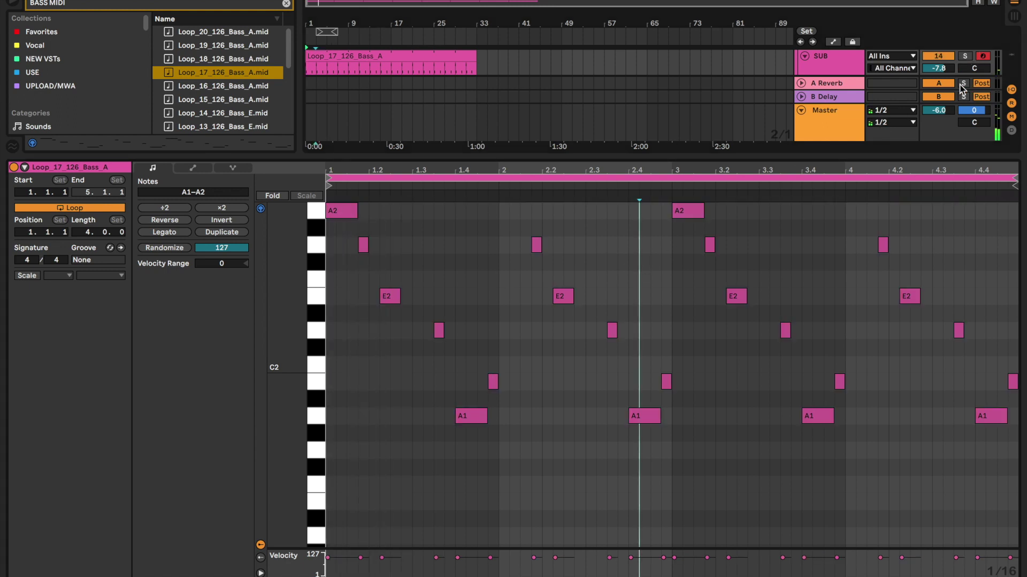
click(711, 371)
key(ctrl+a)
key(shift+Down)
key(shift+Down)
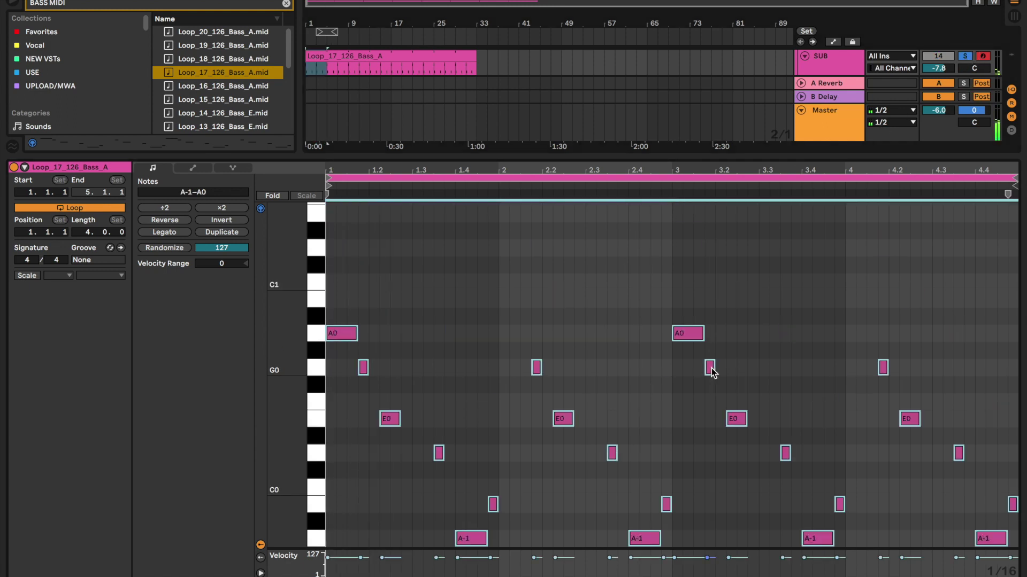
key(Up)
key(Up)
key(Up)
Close the note editor and toggle solo on the MID layer during playback.
key(space)
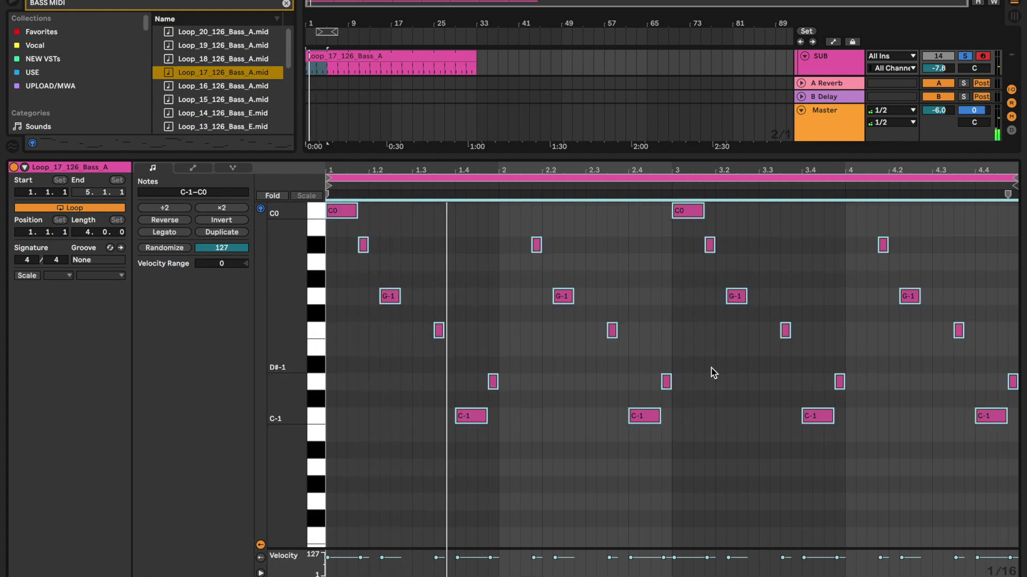
double_click(891, 158)
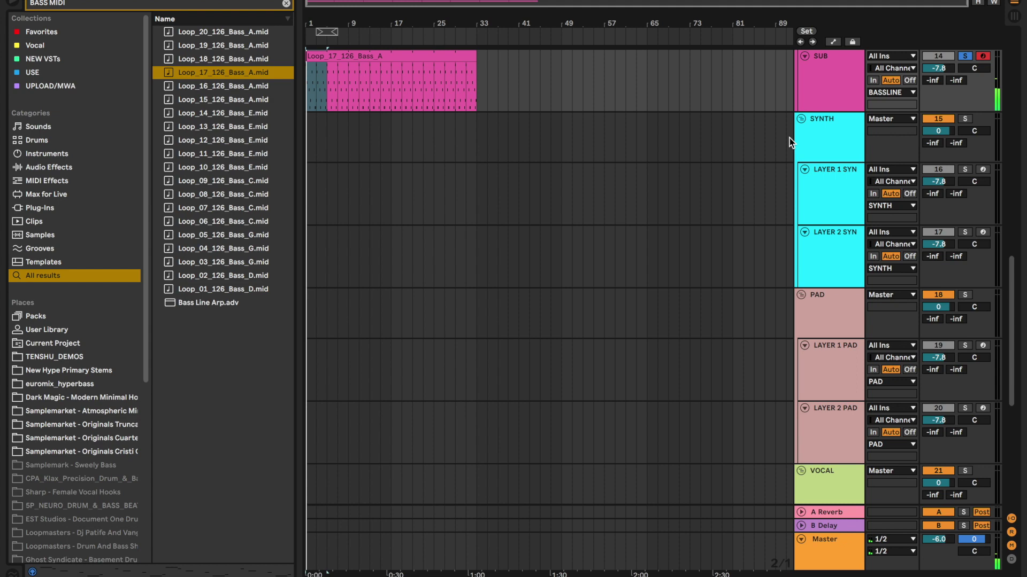
scroll(792, 144, up, 5)
click(843, 150)
click(967, 132)
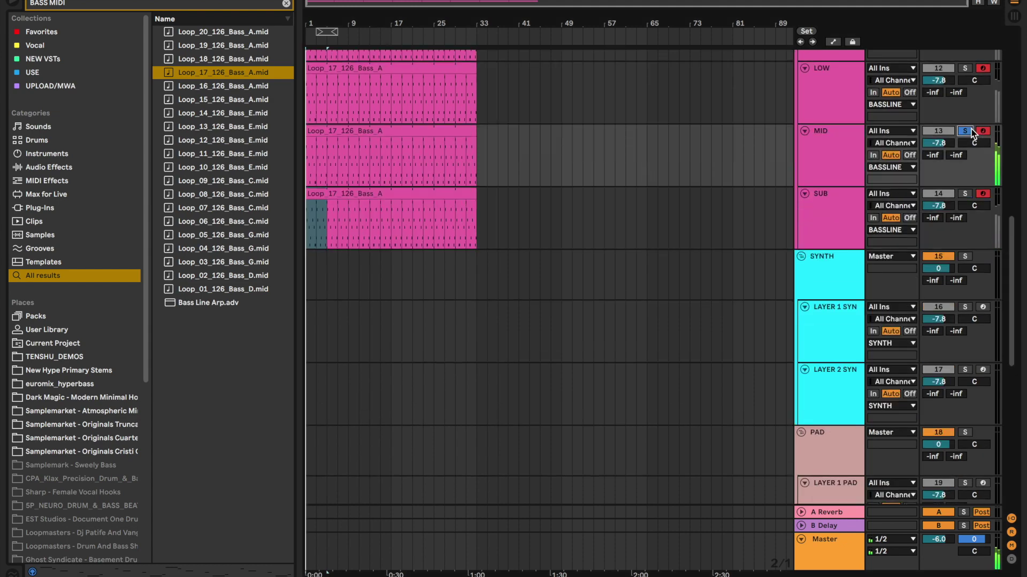
click(784, 169)
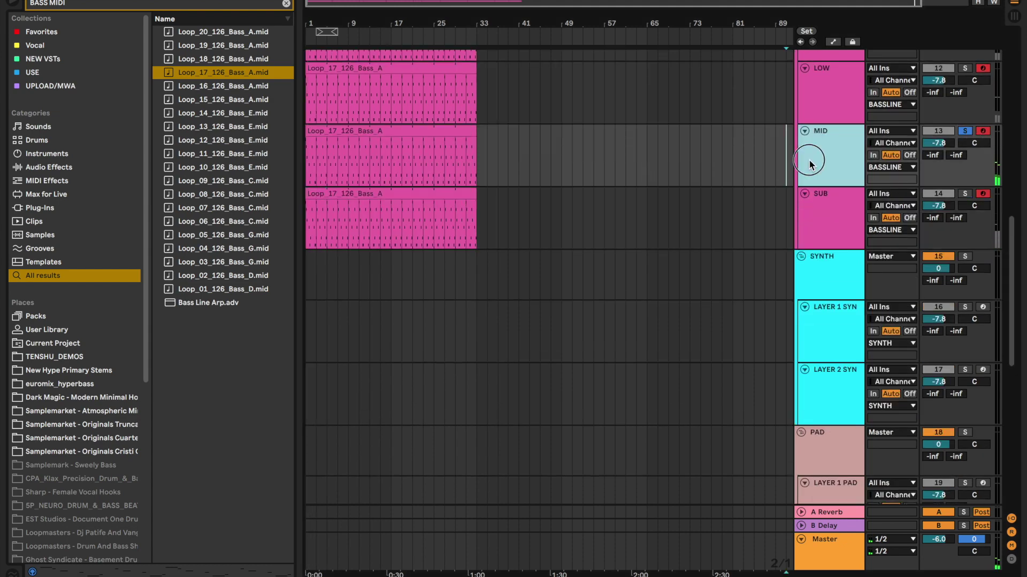
click(965, 133)
Play from the arrangement start and show HIGH's Wurli Soft Piano and Chorus-Ensemble devices.
click(309, 154)
key(space)
scroll(309, 152, up, 3)
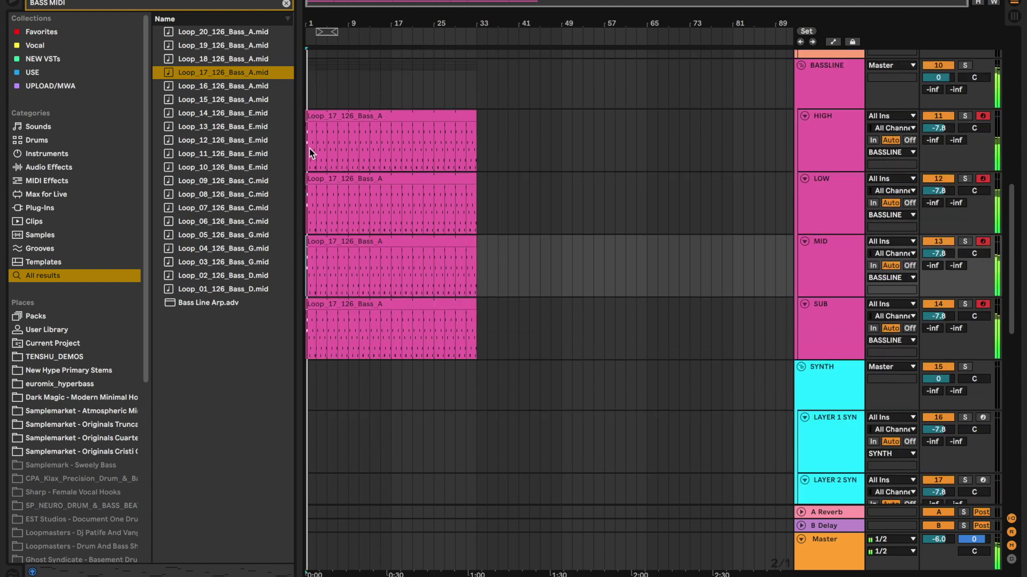
click(819, 166)
click(819, 166)
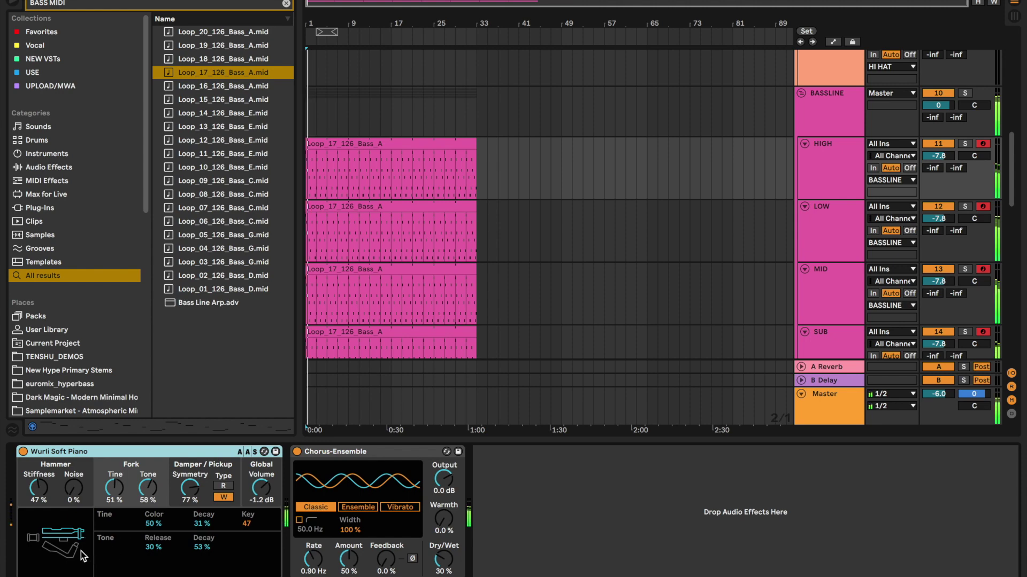
Solo and select the HIGH layer and start a browser search for EQ.
click(62, 548)
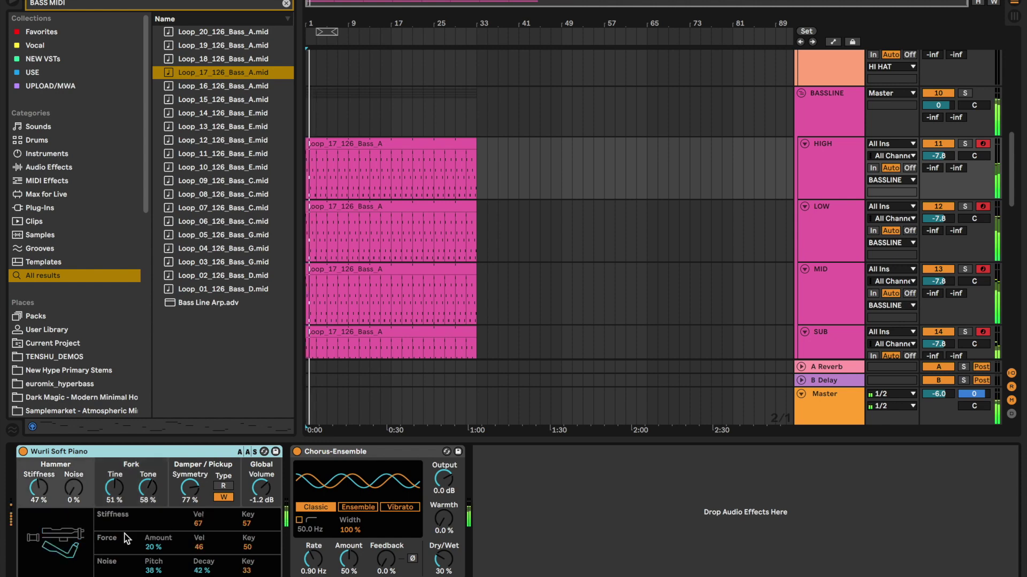
click(964, 144)
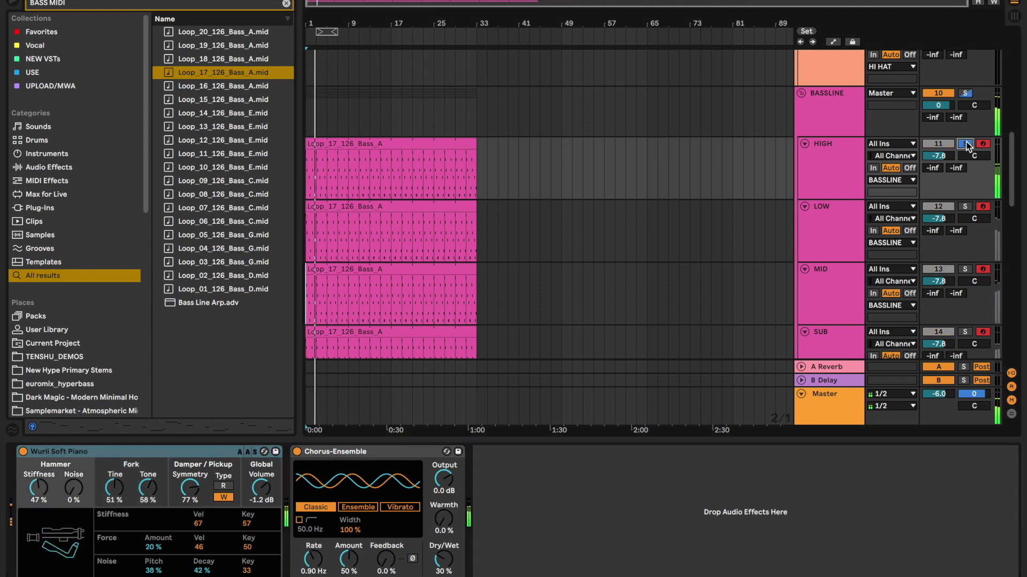
click(818, 172)
key(BackSpace)
key(BackSpace)
key(BackSpace)
key(BackSpace)
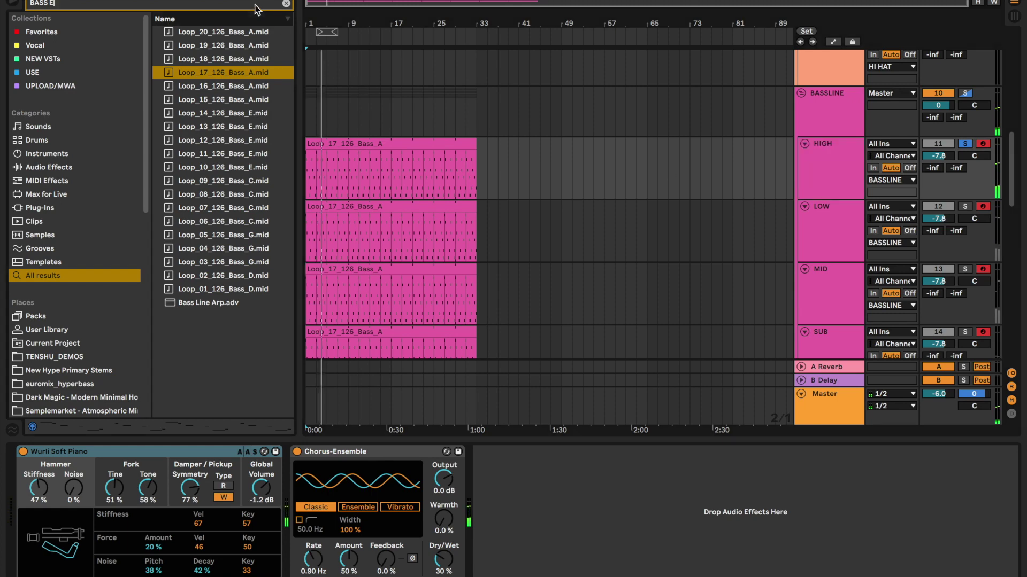
text(EQ)
key(Escape)
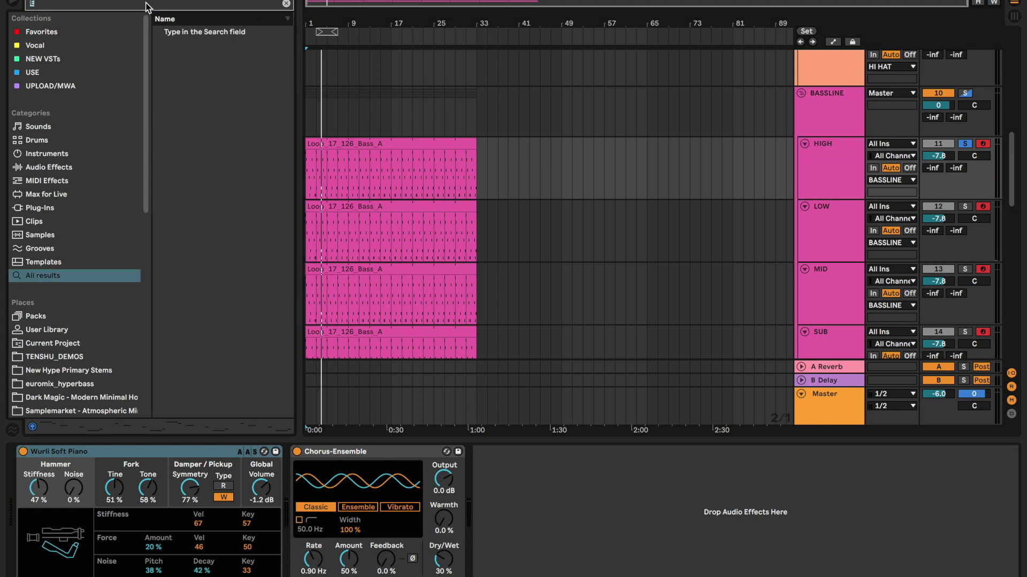
Add EQ Eight to HIGH with its band 1 low cut raised to about 126 Hz.
click(146, 7)
text(EQ)
drag(198, 45, 364, 152)
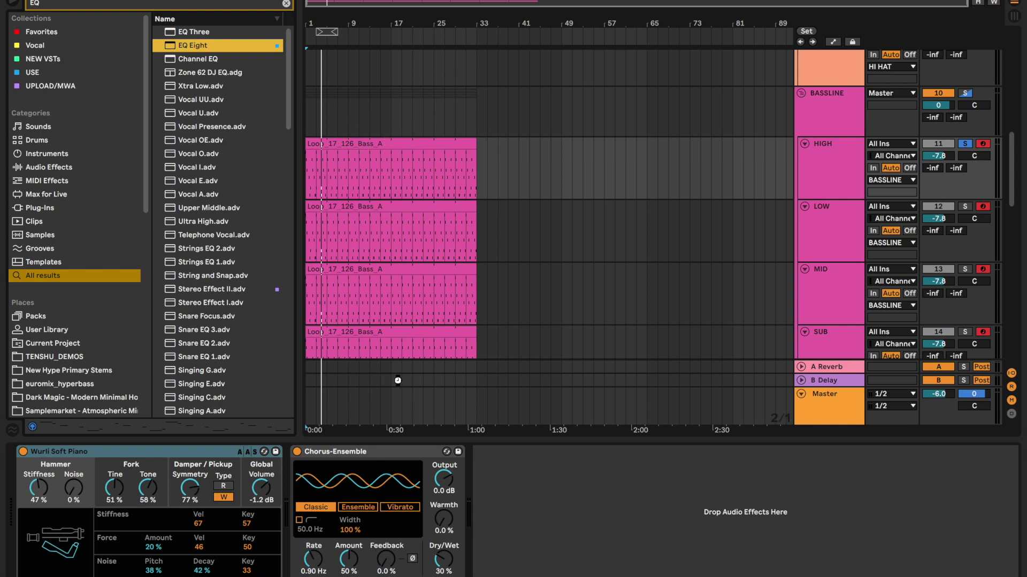
mouse_move(609, 519)
mouse_down()
mouse_move(655, 514)
mouse_move(599, 519)
mouse_up()
key(space)
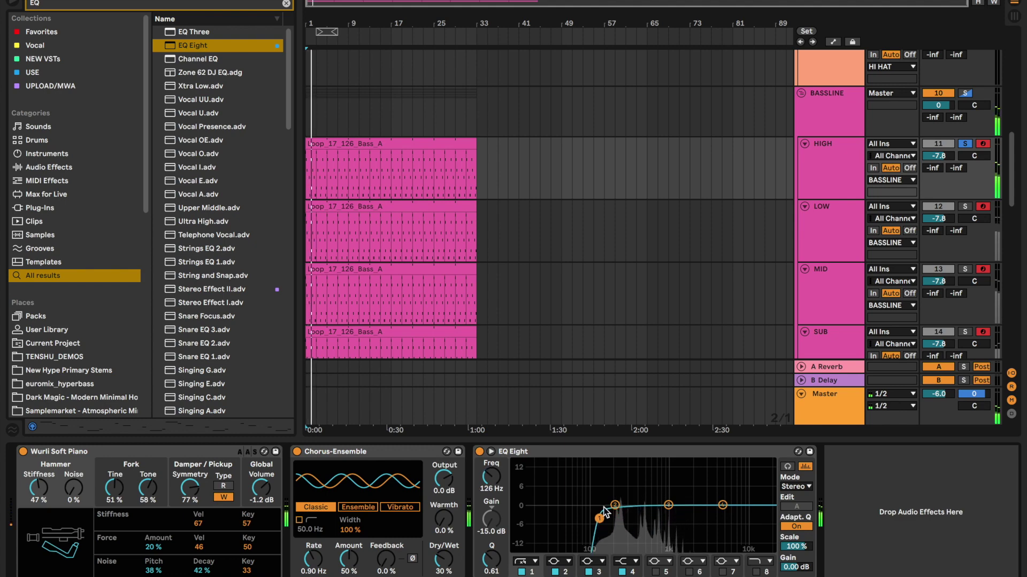
click(845, 254)
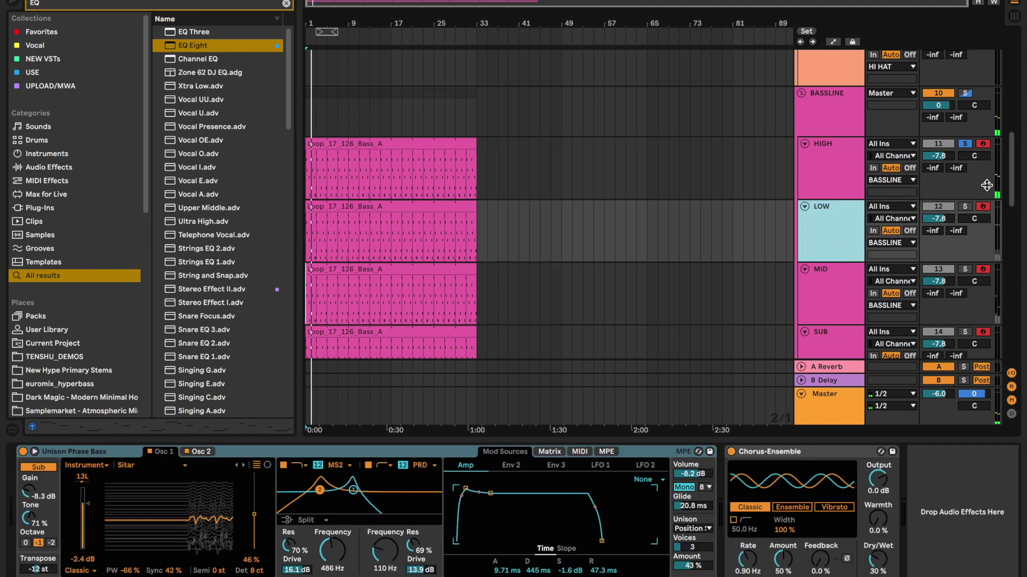
Transpose the soloed LOW clip's notes up an octave and audition the result.
click(966, 206)
double_click(451, 231)
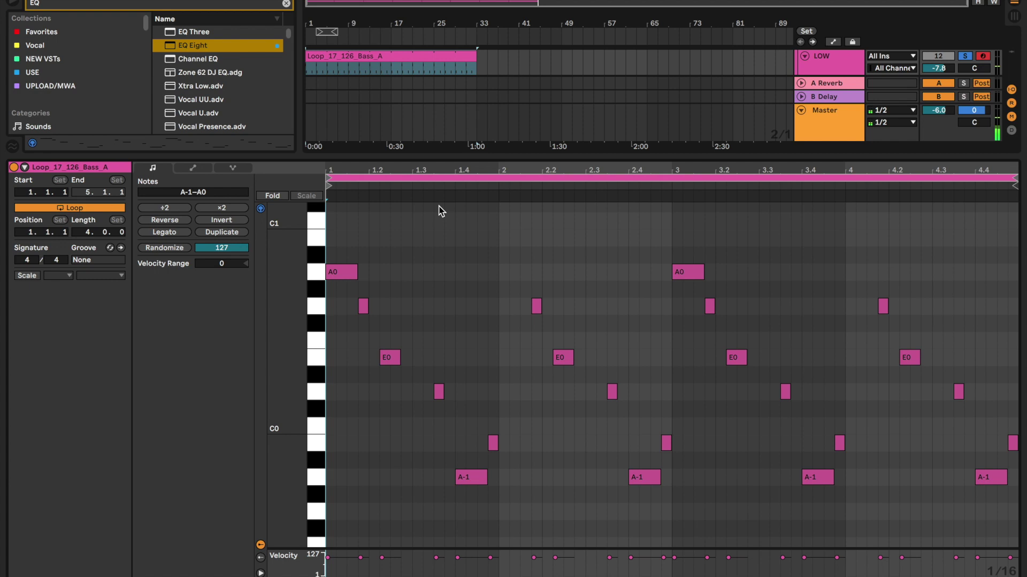
key(shift+Up)
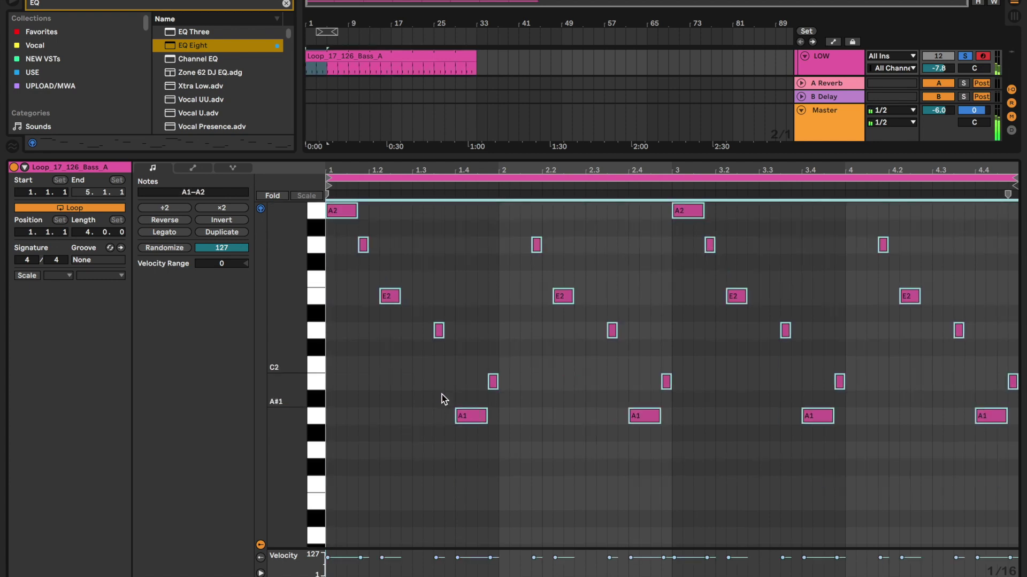
key(space)
click(964, 56)
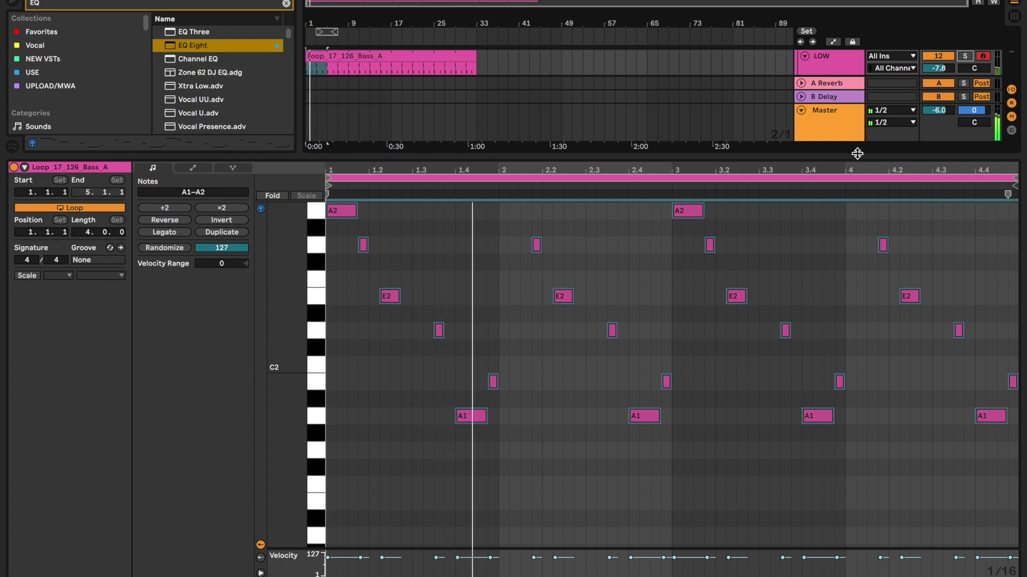
key(ctrl+alt+l)
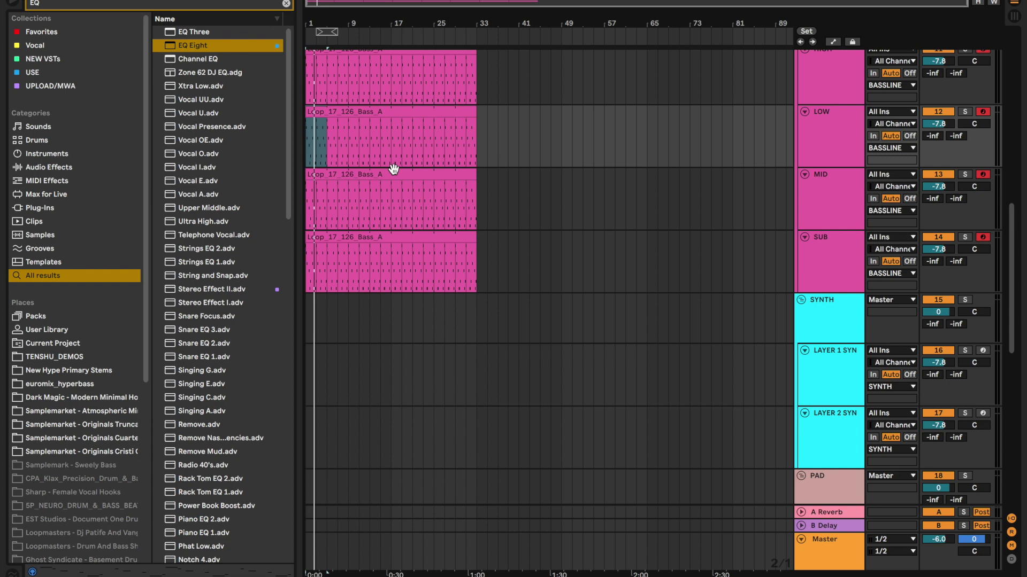
scroll(395, 171, up, 2)
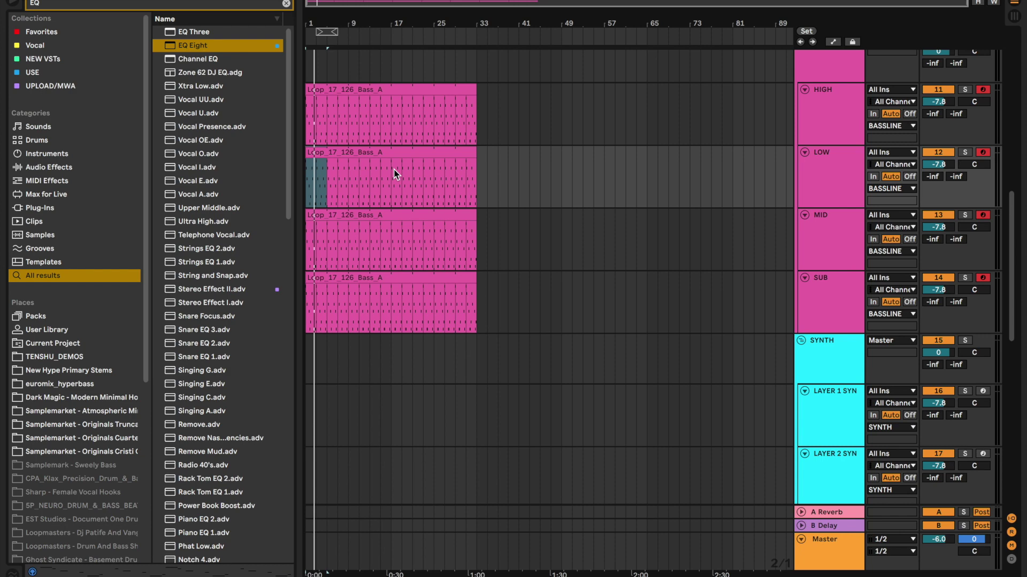
key(space)
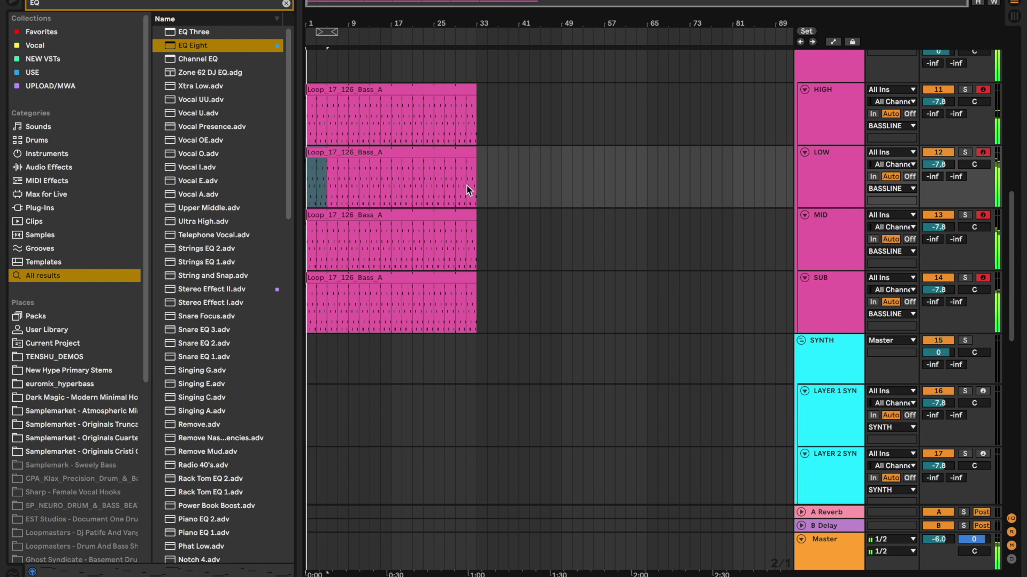
Transpose the MID clip's notes up an octave so they span A2–A3.
click(962, 215)
double_click(437, 213)
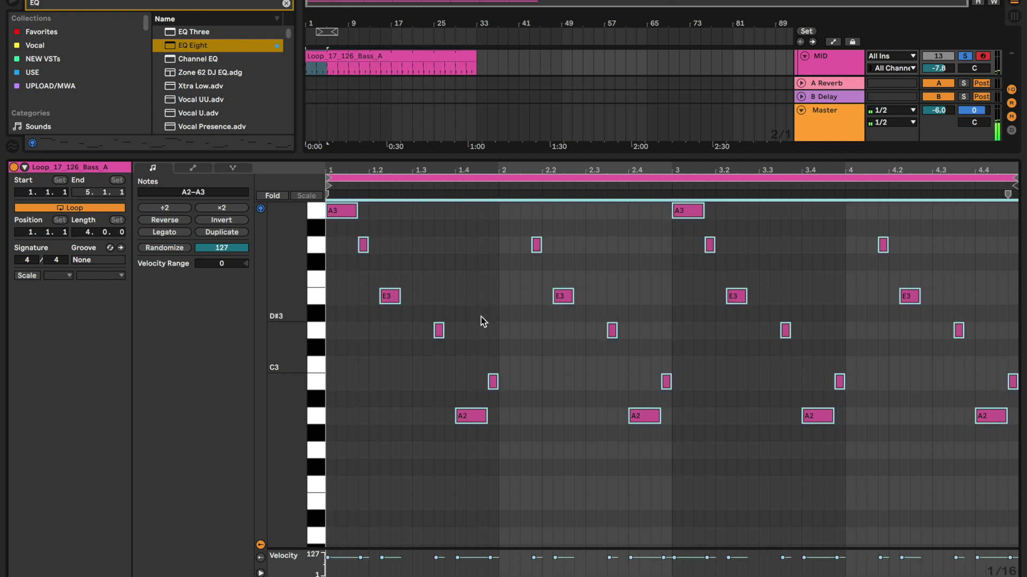
key(shift+Up)
click(964, 55)
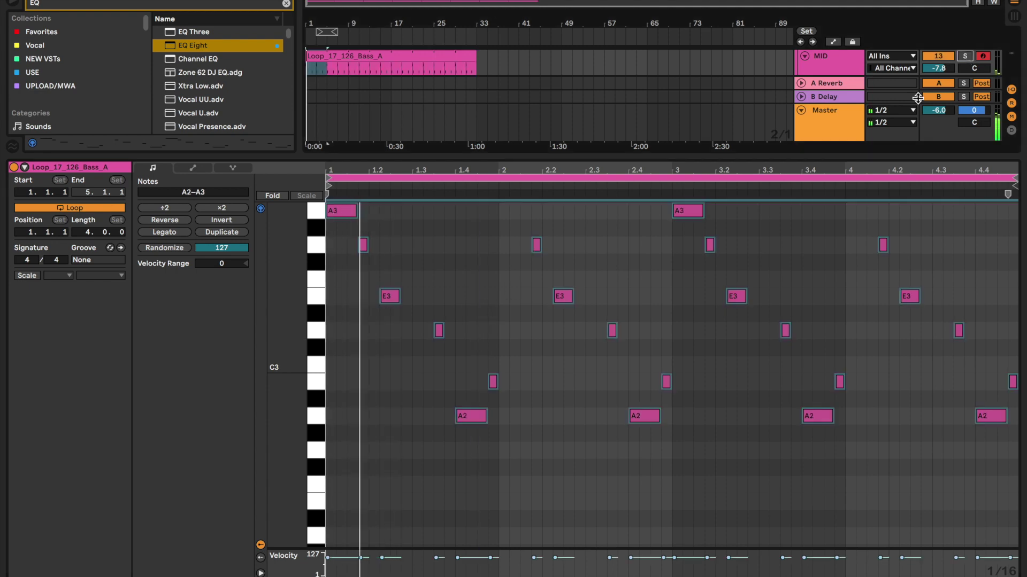
key(ctrl+alt+l)
Solo the SUB layer with its Talking 808 Bass devices shown and play it.
scroll(463, 192, up, 4)
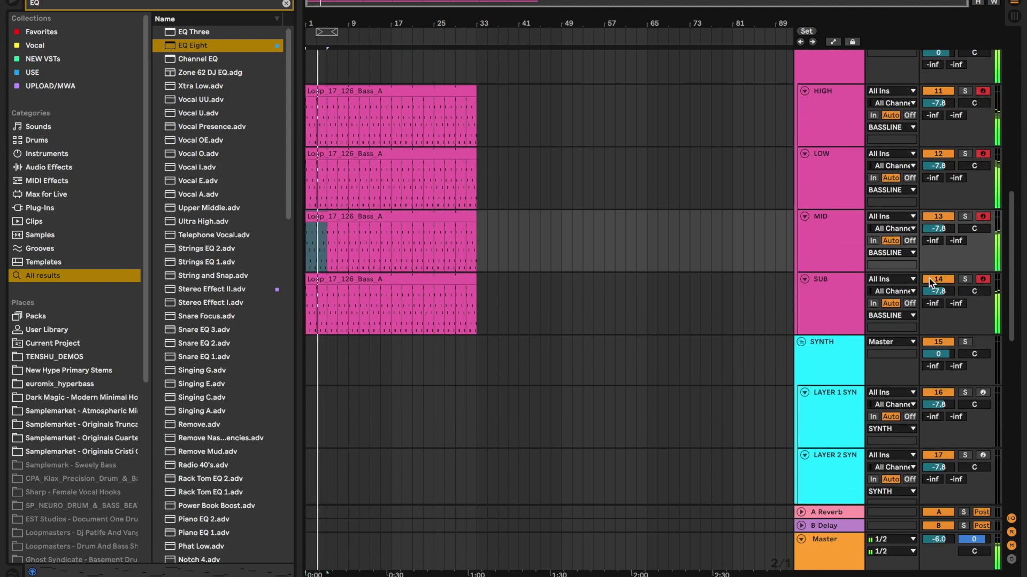
click(933, 279)
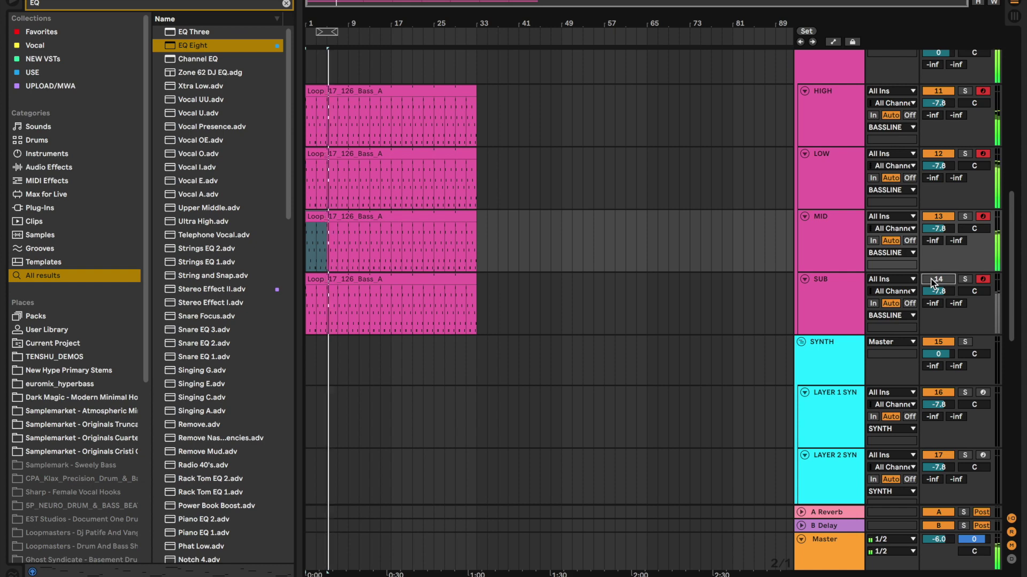
click(931, 279)
double_click(847, 291)
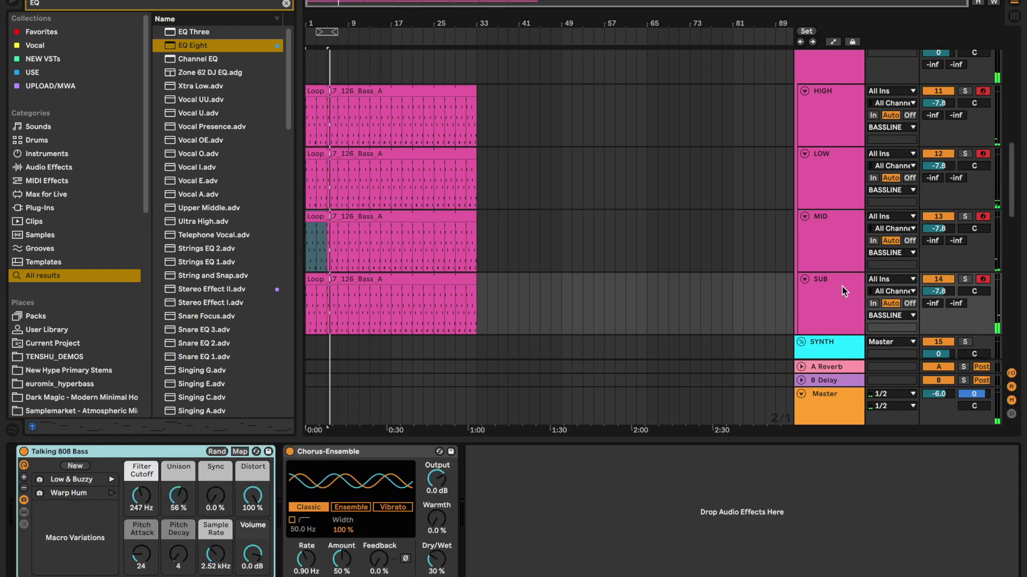
click(437, 281)
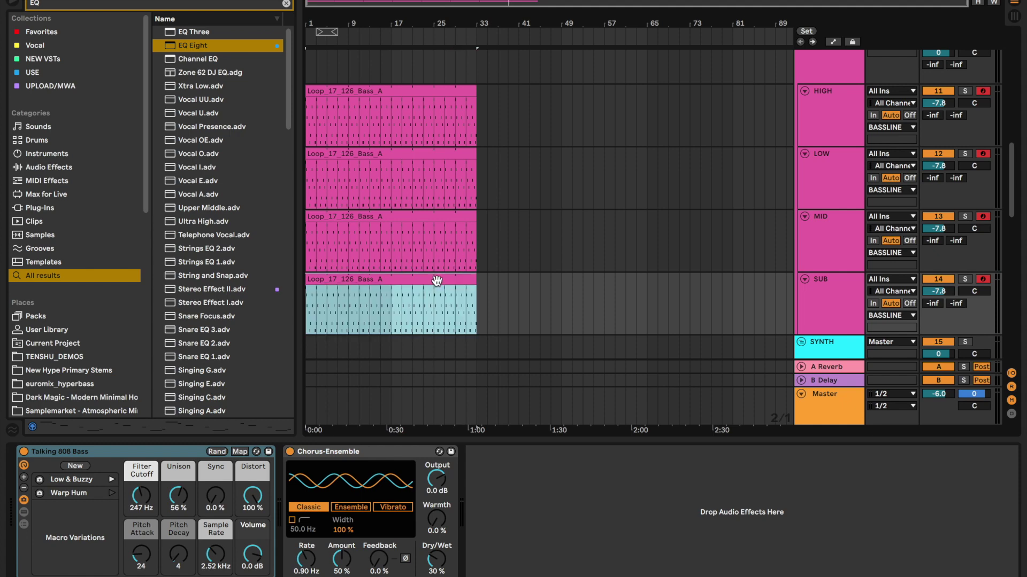
click(965, 279)
key(space)
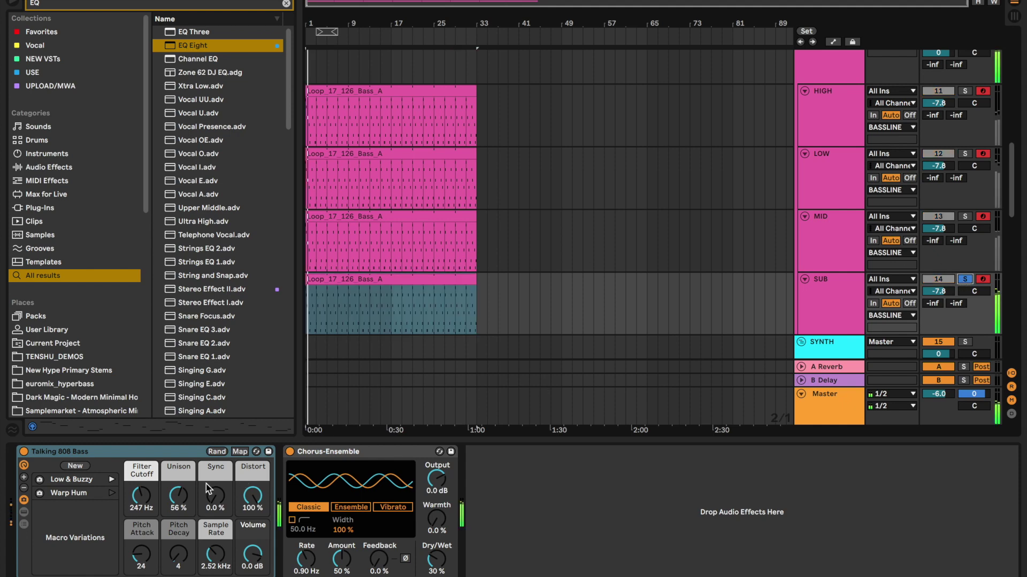
Drop the 808 filter cutoff to 90 Hz, try Warp Hum, then keep Low & Buzzy.
drag(145, 495, 145, 500)
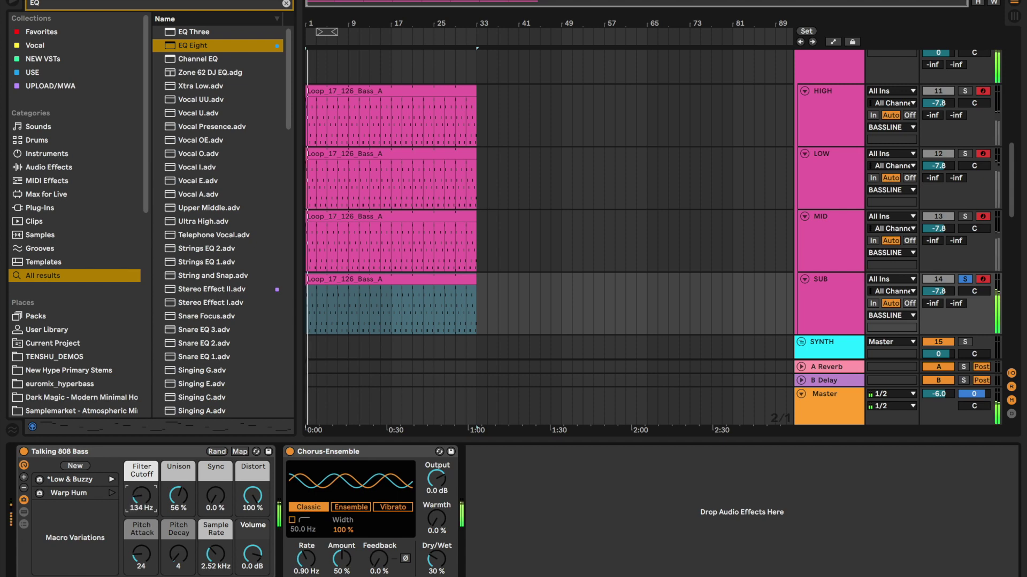
drag(141, 500, 120, 503)
click(111, 493)
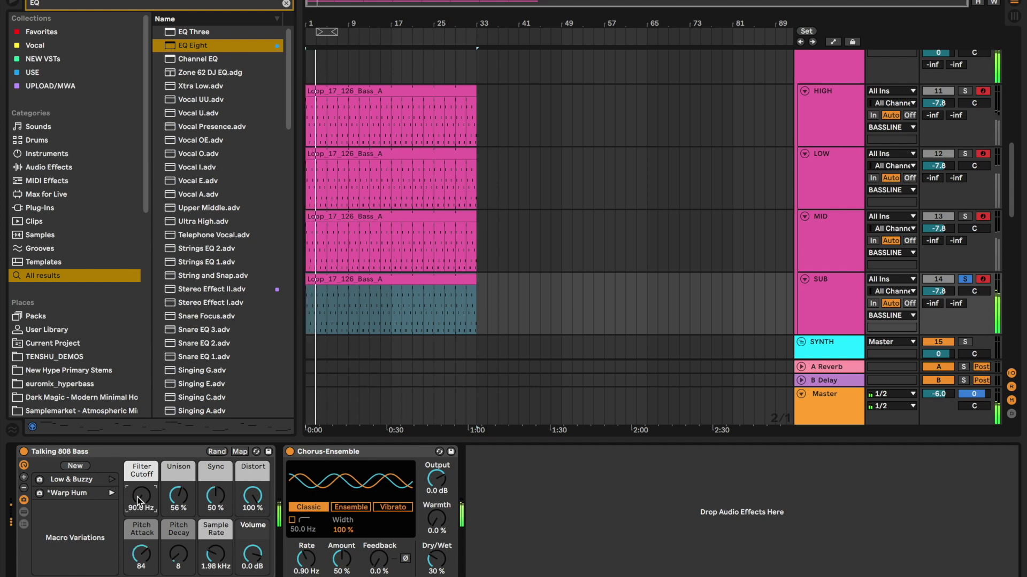
click(111, 479)
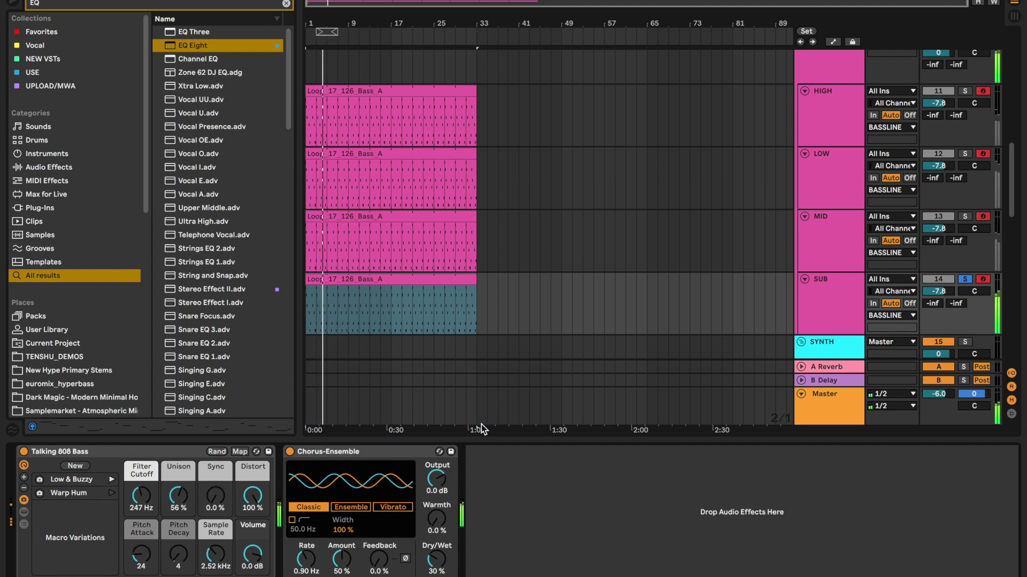
click(965, 279)
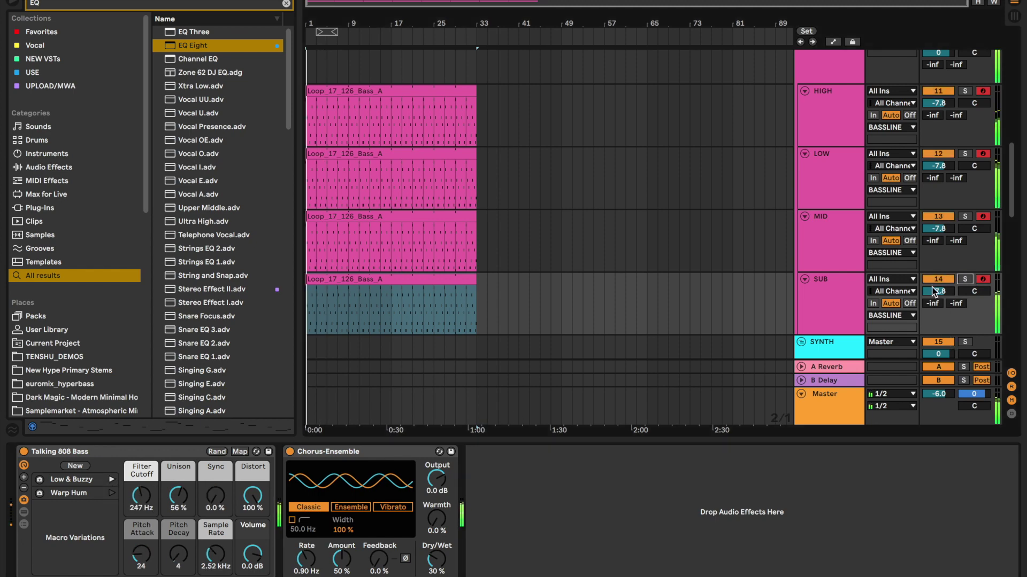
click(851, 304)
click(838, 128)
Solo LOW and add EQ Eight with band 1 off and a band 8 high cut near 1.5 kHz.
click(832, 168)
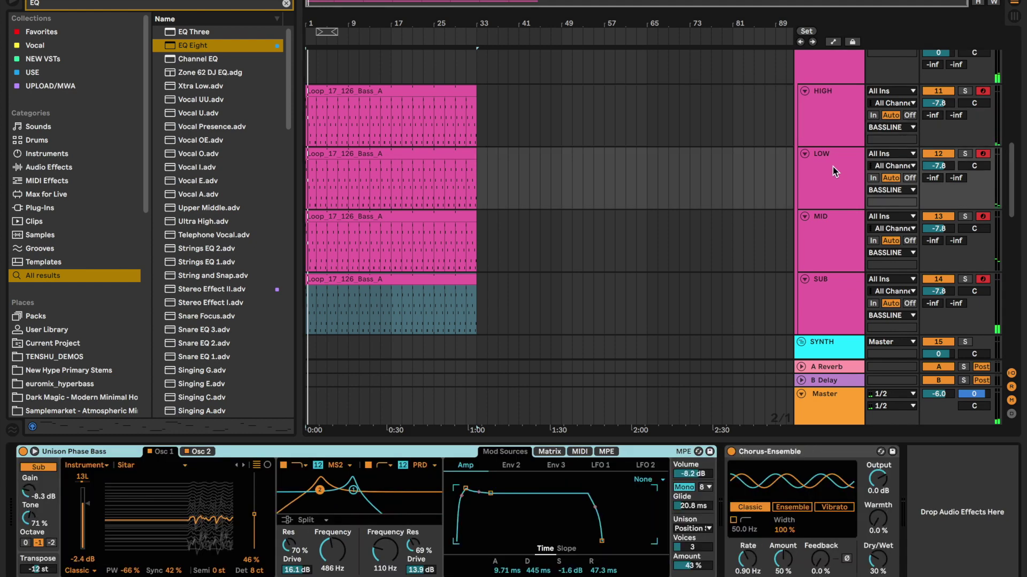
click(965, 154)
drag(220, 47, 372, 104)
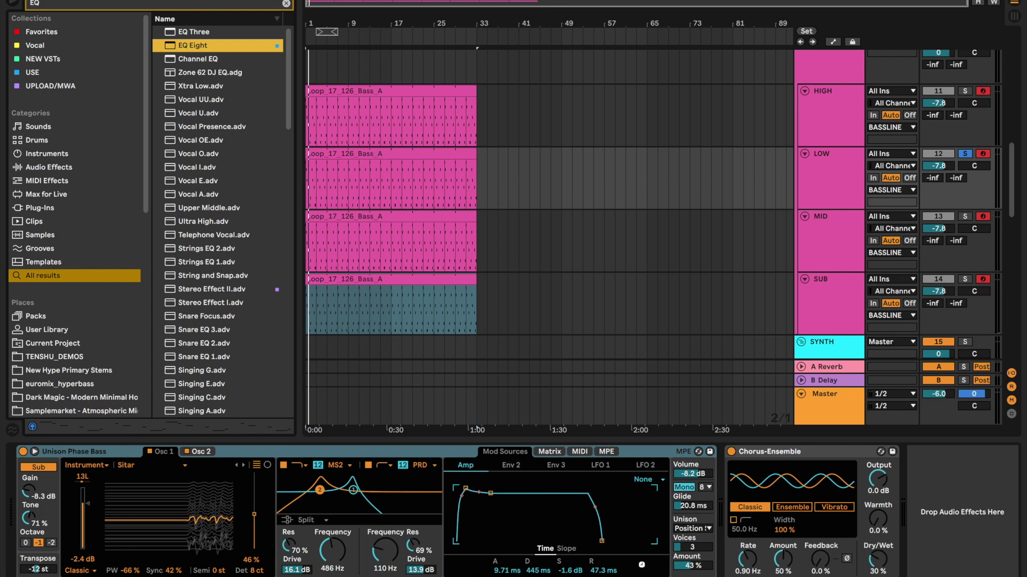
drag(641, 565, 677, 568)
click(718, 572)
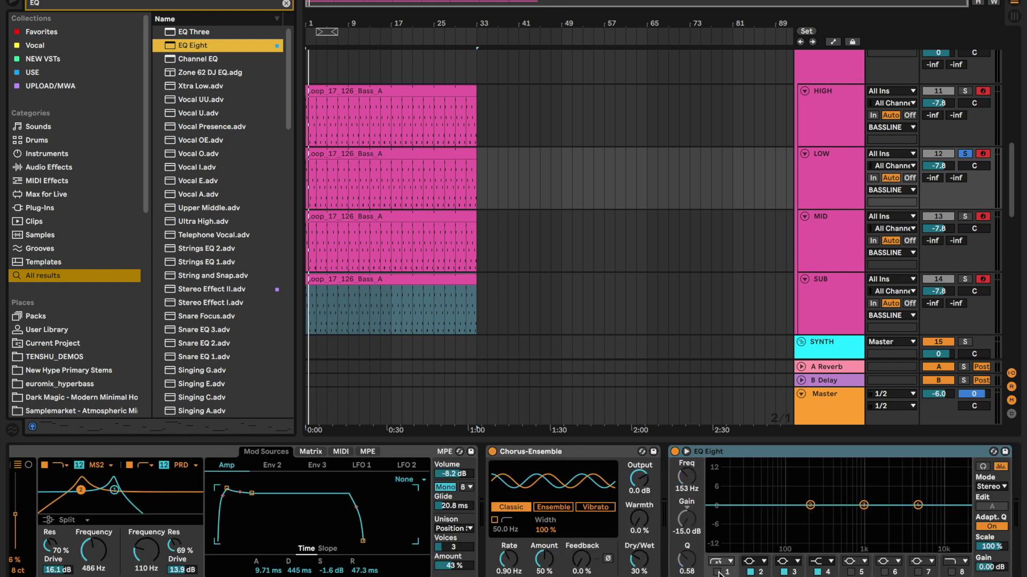
click(953, 572)
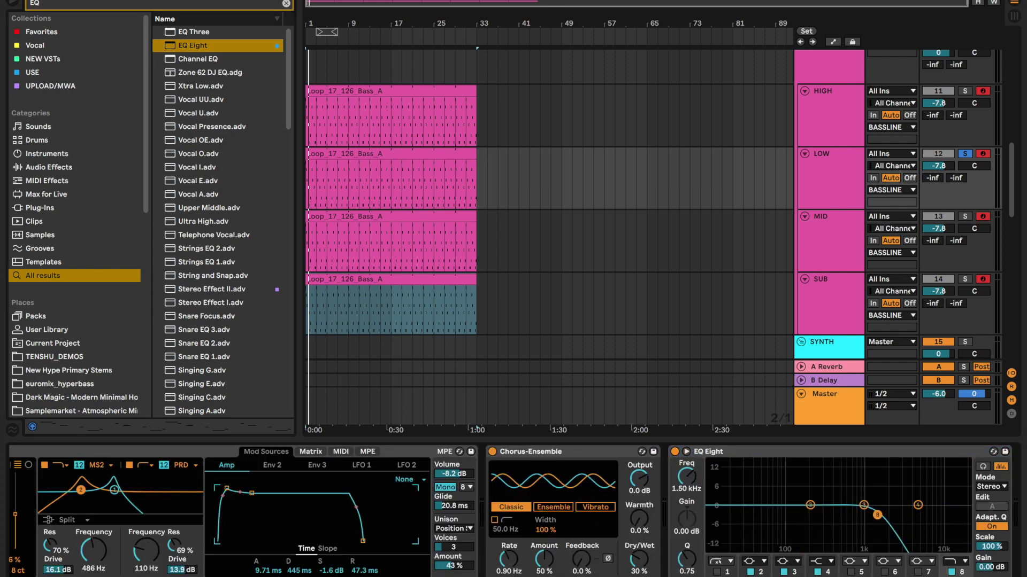
key(space)
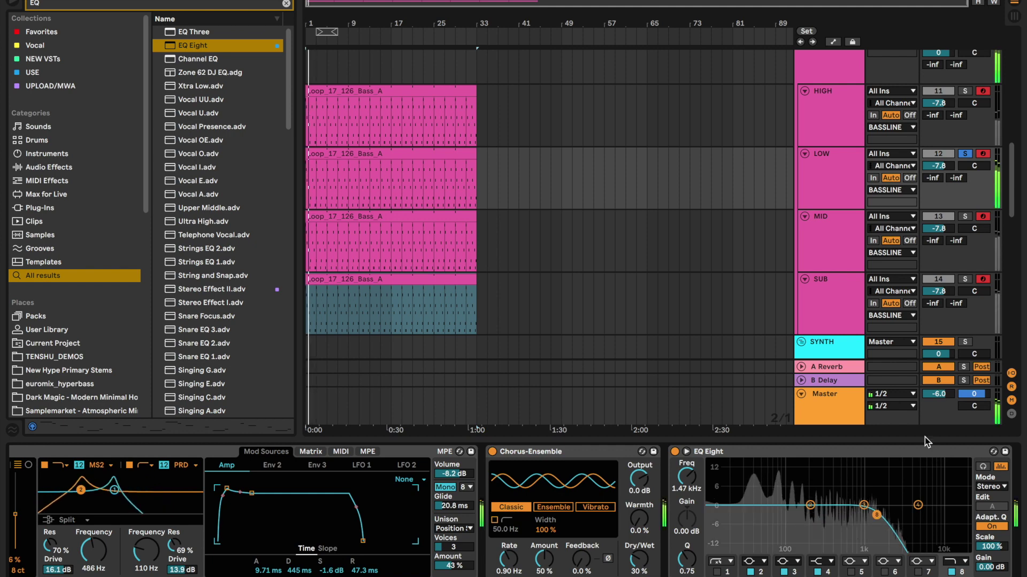
click(966, 216)
Add EQ Eight to MID with a 126 Hz low cut and a 2.84 kHz high cut.
click(827, 228)
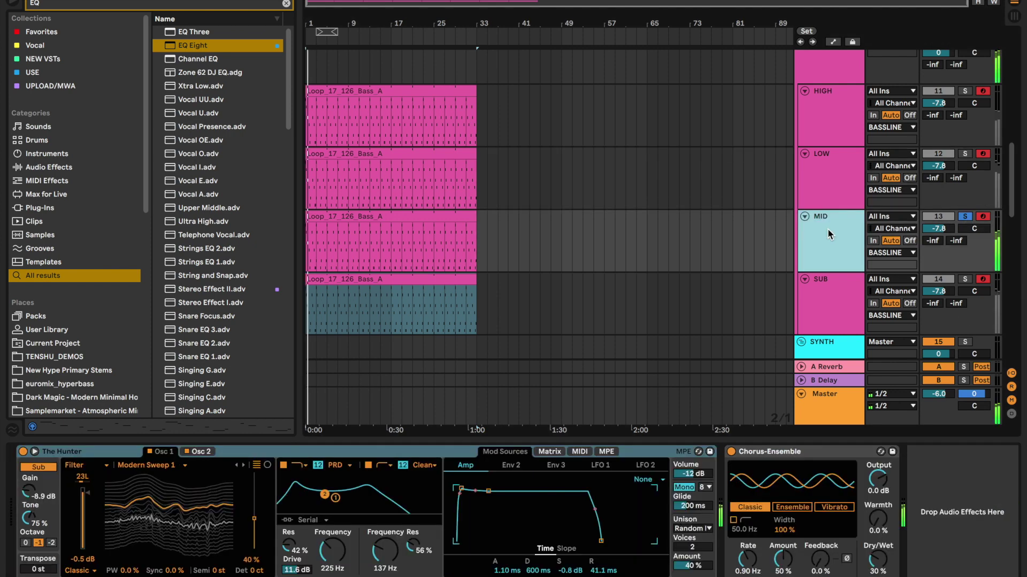
drag(203, 46, 383, 230)
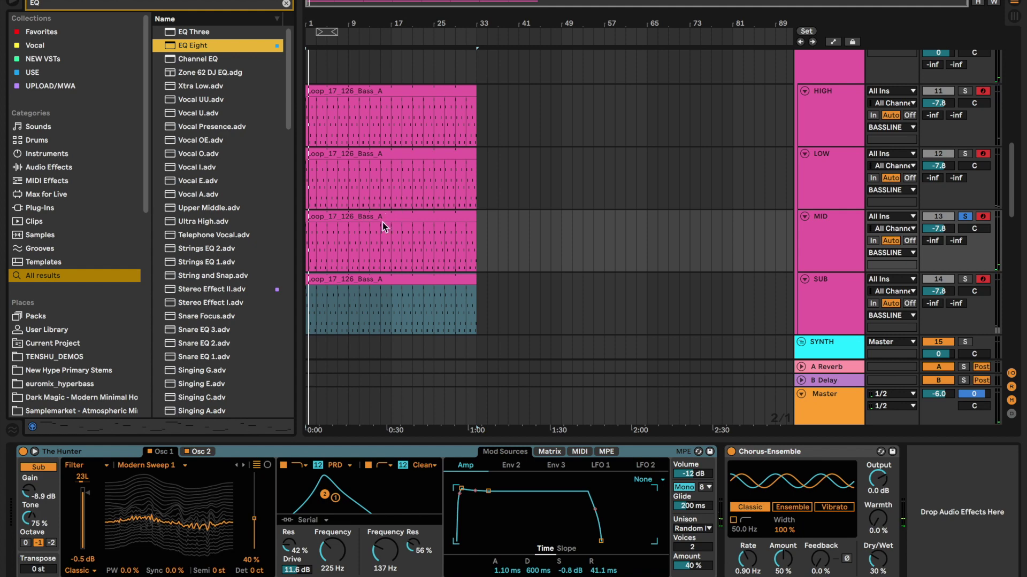
drag(789, 543, 794, 519)
click(952, 572)
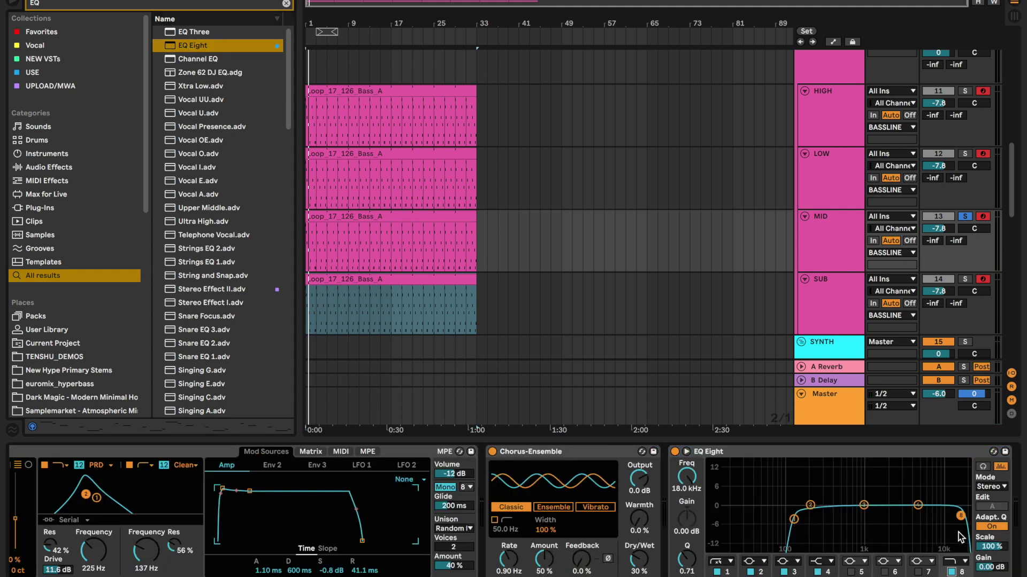
key(space)
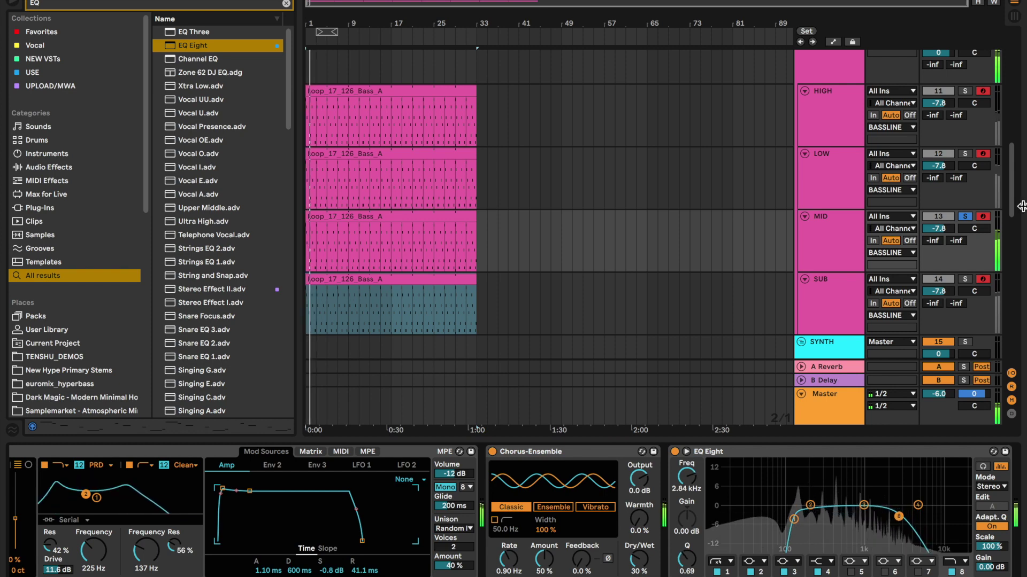
click(965, 216)
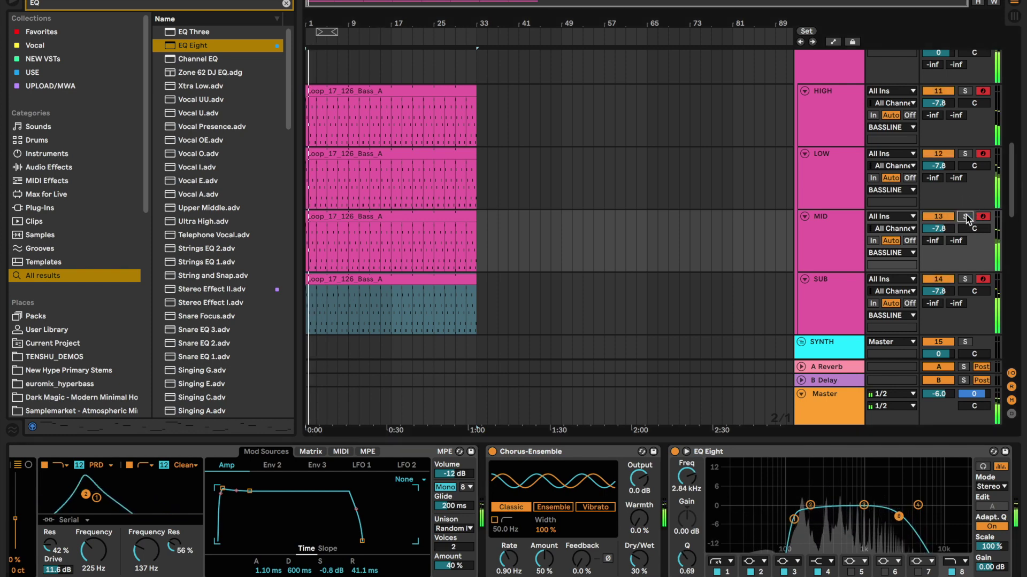
click(964, 279)
Add EQ Eight after SUB's Chorus-Ensemble, band 1 off, band 8 high cut near 144 Hz.
click(839, 307)
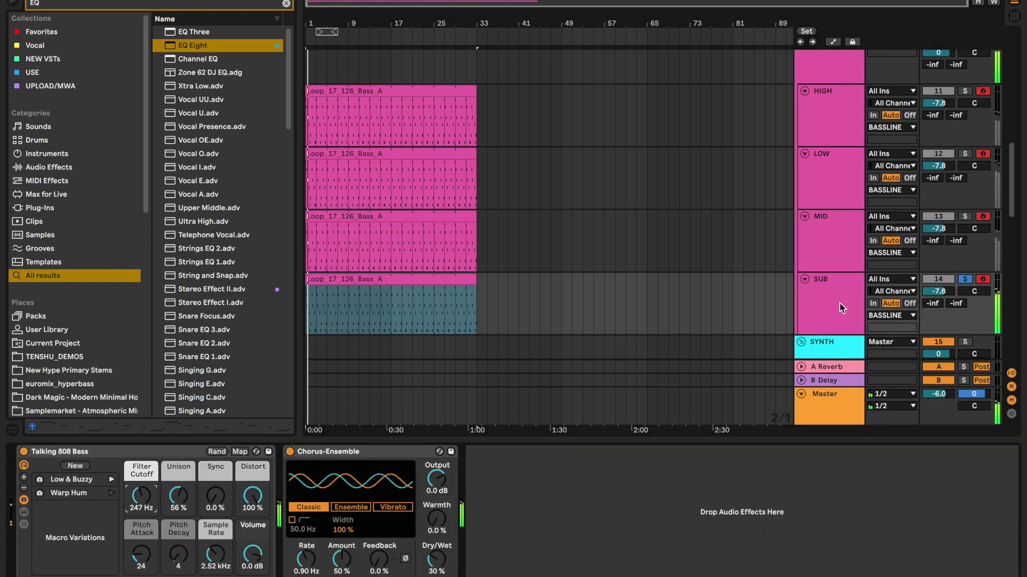
drag(175, 45, 324, 296)
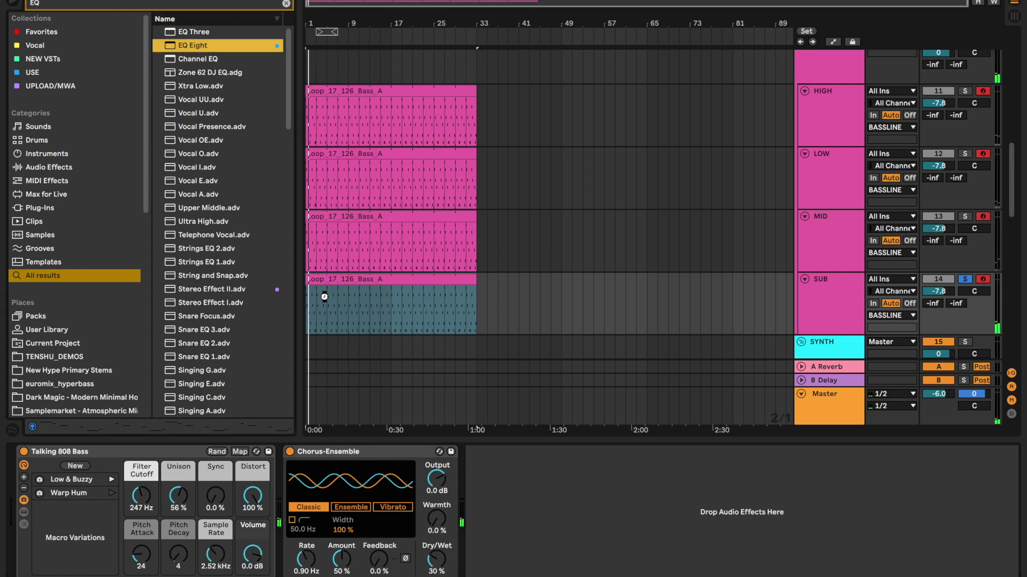
drag(643, 514, 642, 514)
click(514, 572)
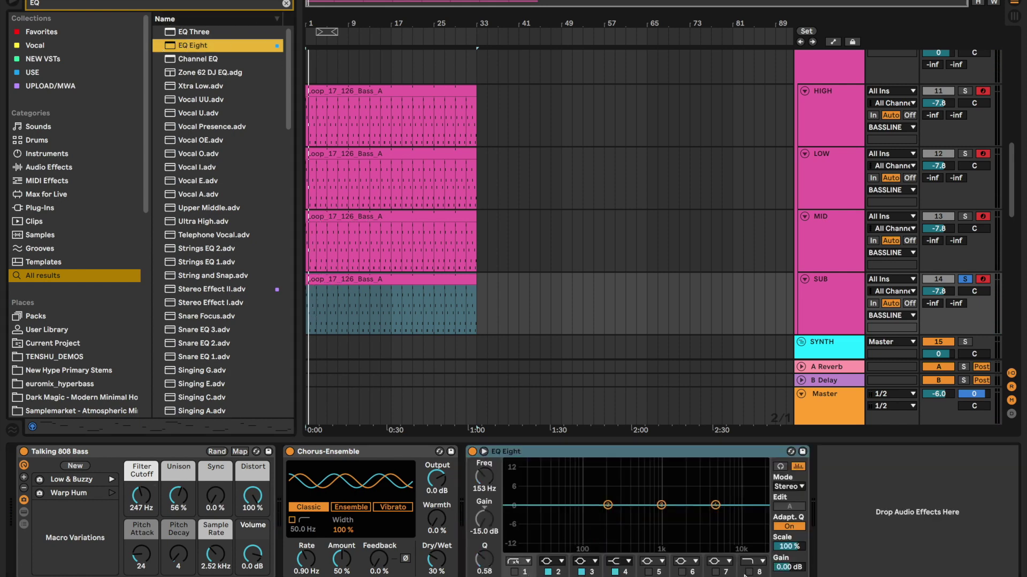
click(749, 572)
drag(757, 523, 599, 520)
key(space)
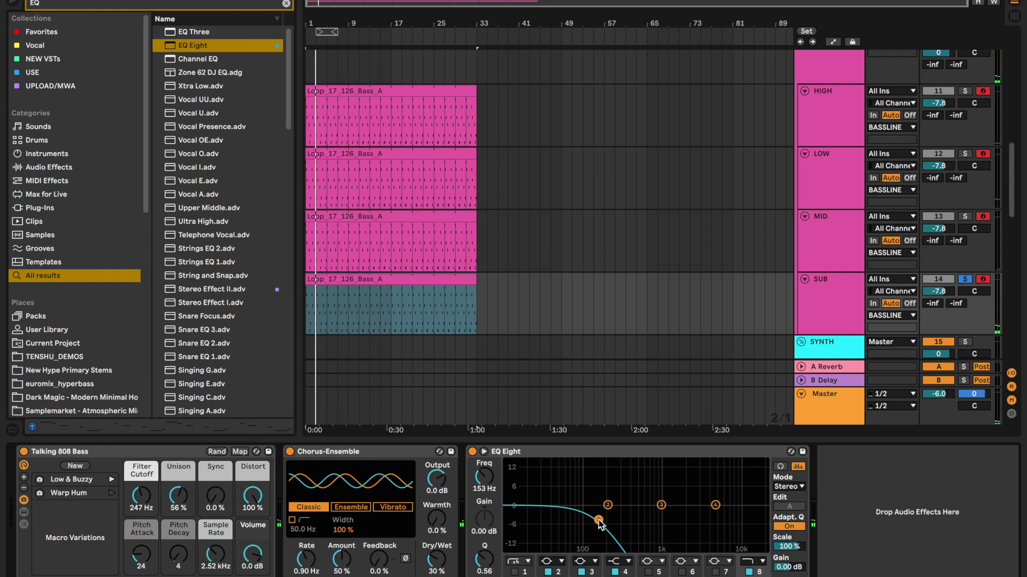
Tighten SUB's low-pass to a resonant curve near 88 Hz, then unsolo and play all layers.
mouse_move(599, 523)
mouse_down()
mouse_move(593, 484)
mouse_move(570, 469)
mouse_move(588, 495)
mouse_move(574, 511)
mouse_move(575, 462)
mouse_move(579, 515)
mouse_up()
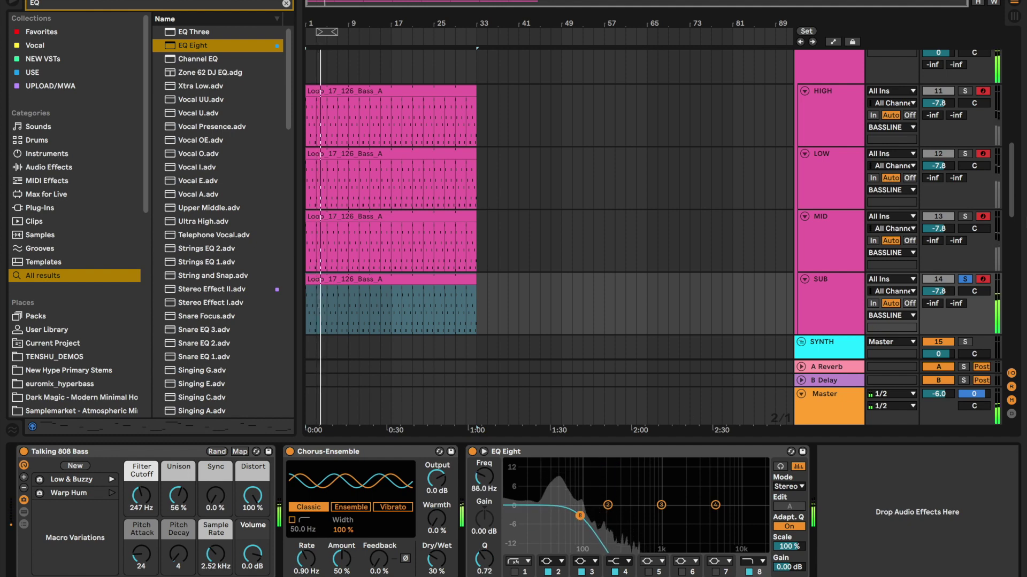
click(965, 279)
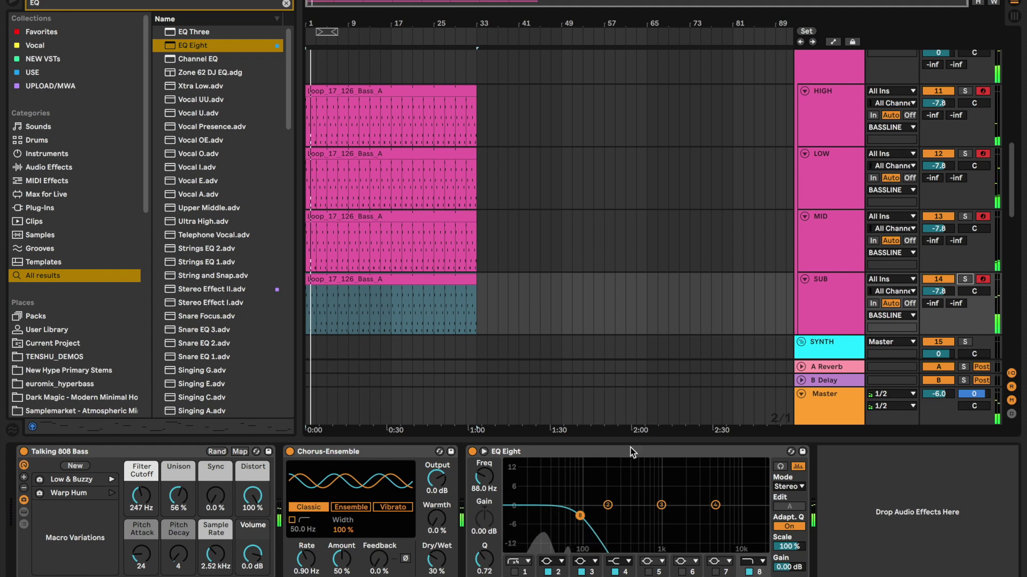
scroll(580, 515, up, 3)
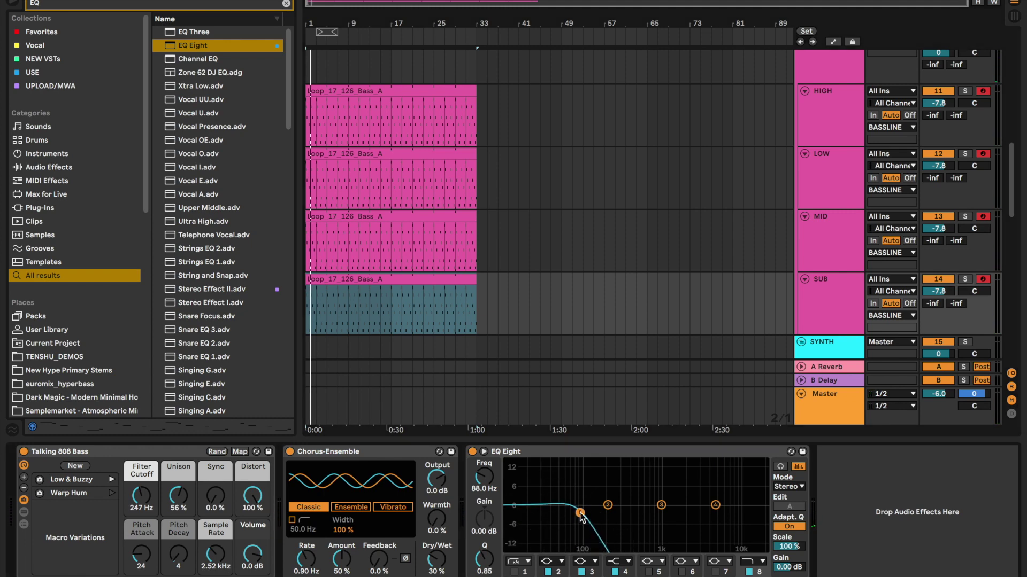
key(space)
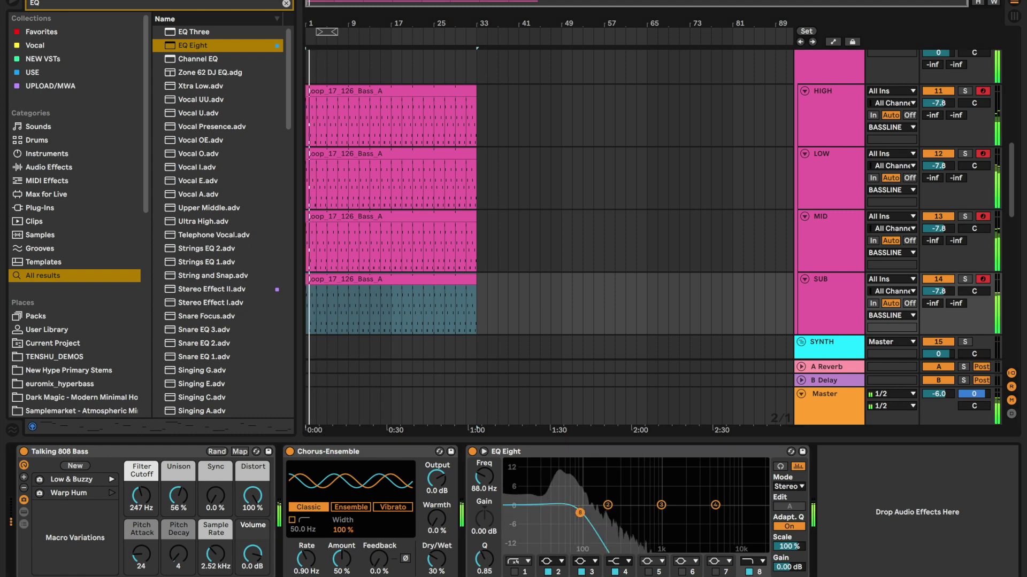
scroll(580, 515, down, 2)
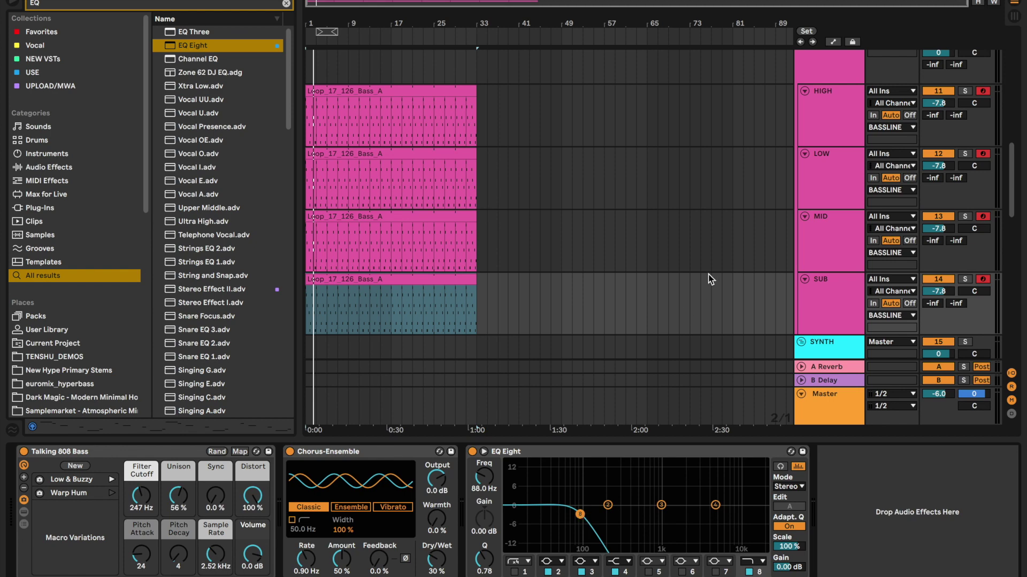
scroll(710, 279, up, 1)
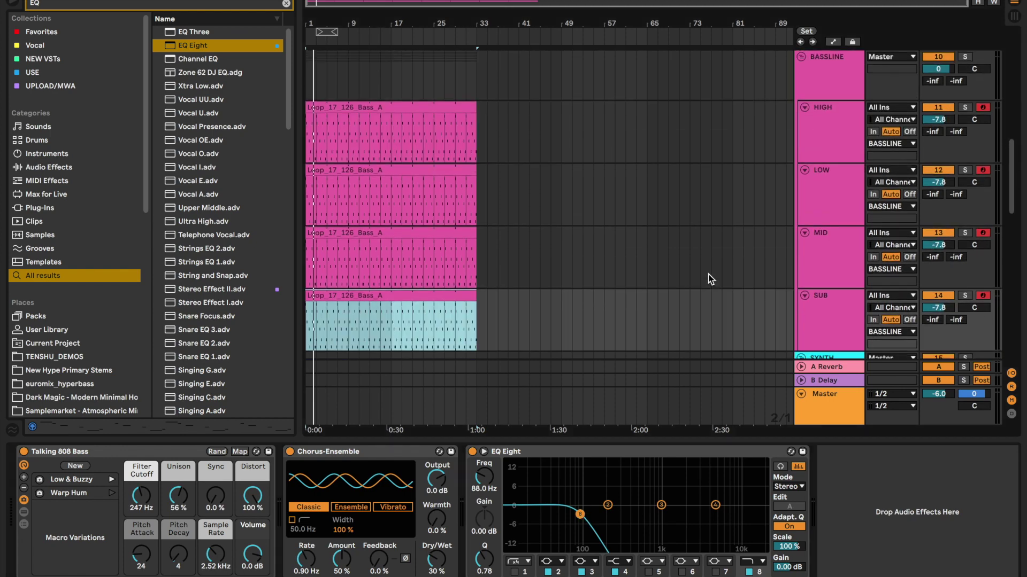
Bring up the BASSLINE group track's empty device chain, dismissing its context menu unused.
scroll(710, 279, up, 2)
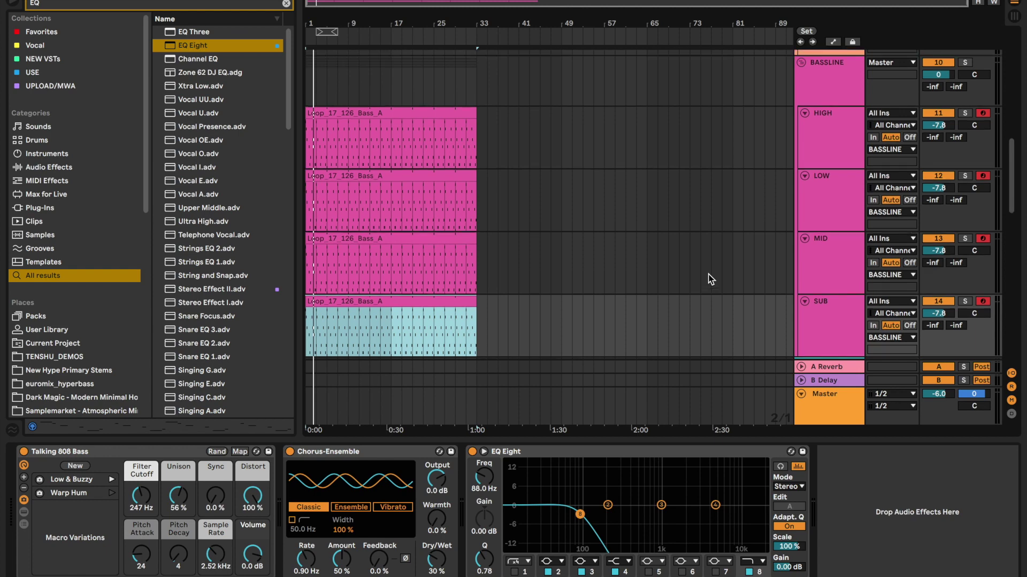
right_click(834, 117)
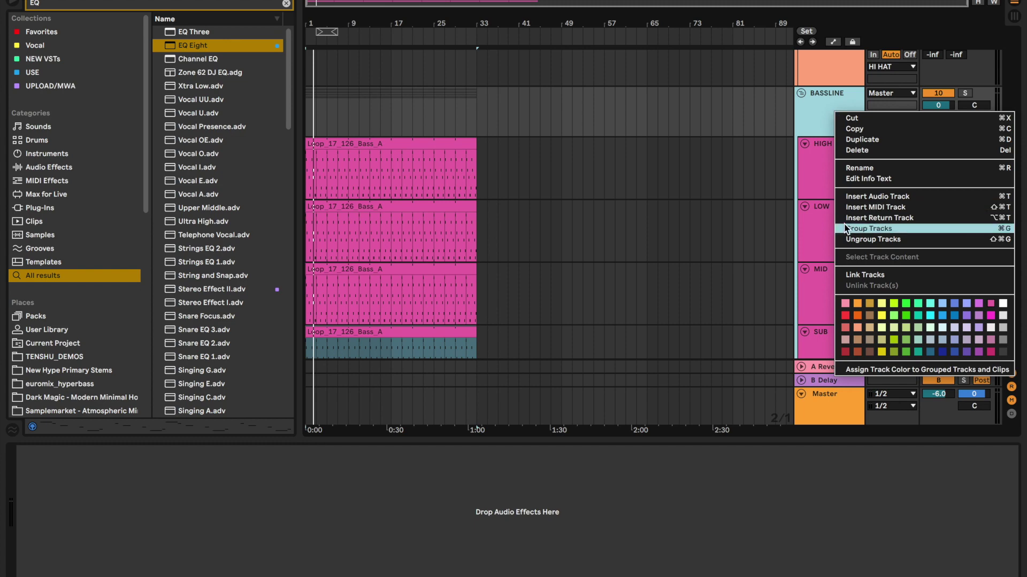
click(631, 230)
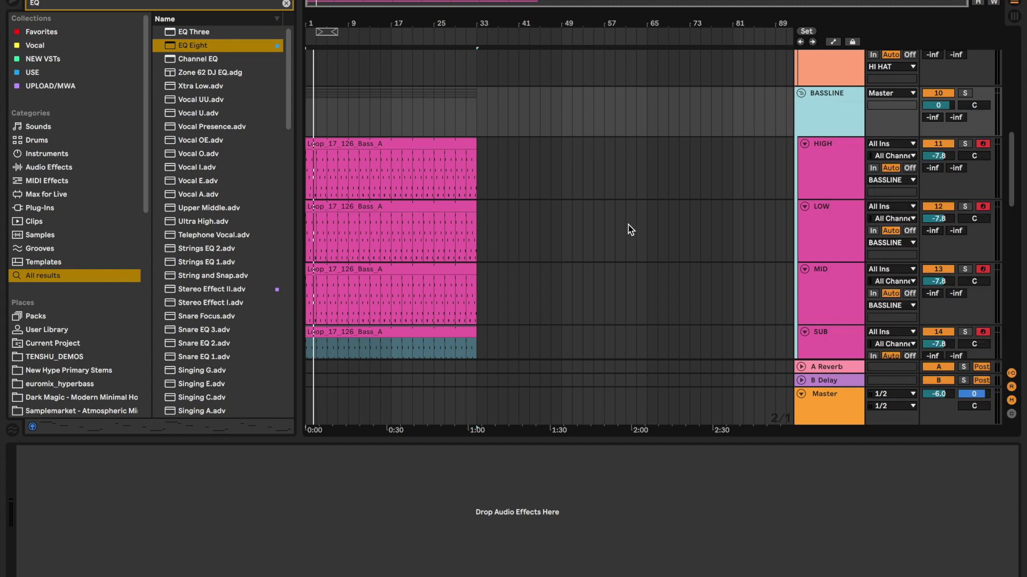
scroll(630, 229, down, 3)
scroll(630, 228, up, 3)
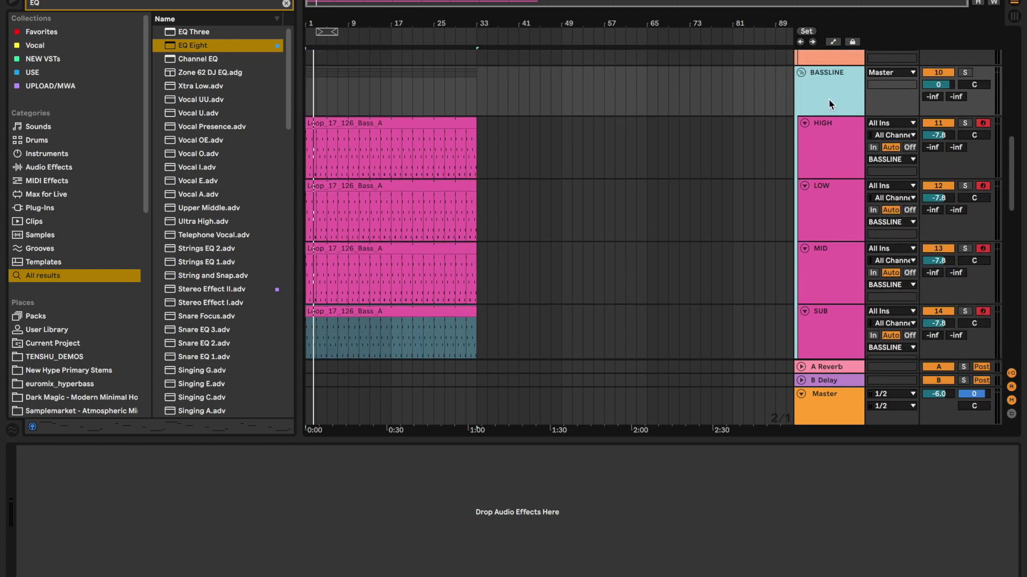
Put an A Bit Warmer Saturator with Soft Clip on onto the BASSLINE group.
click(214, 5)
text(sa)
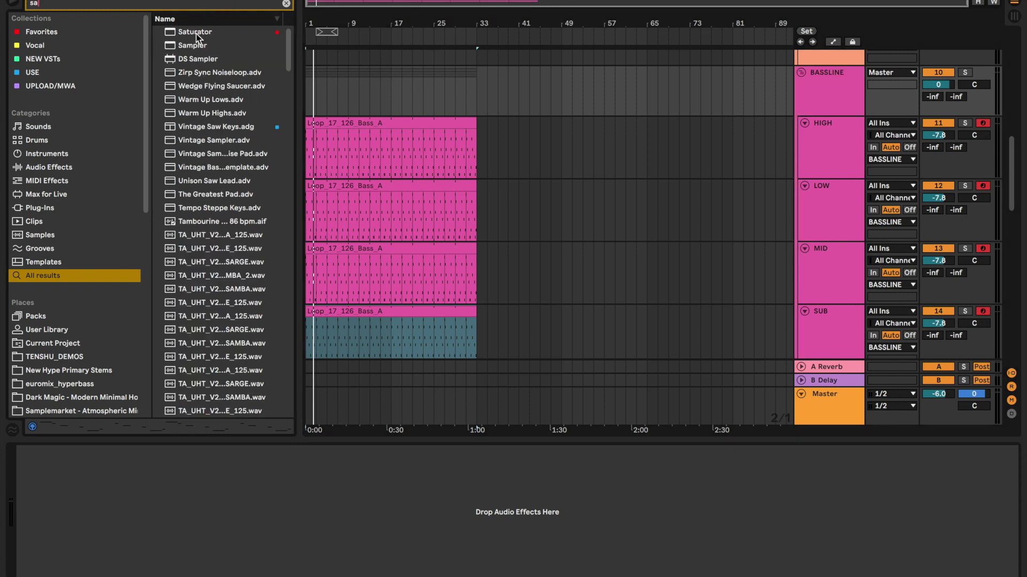
drag(184, 35, 363, 81)
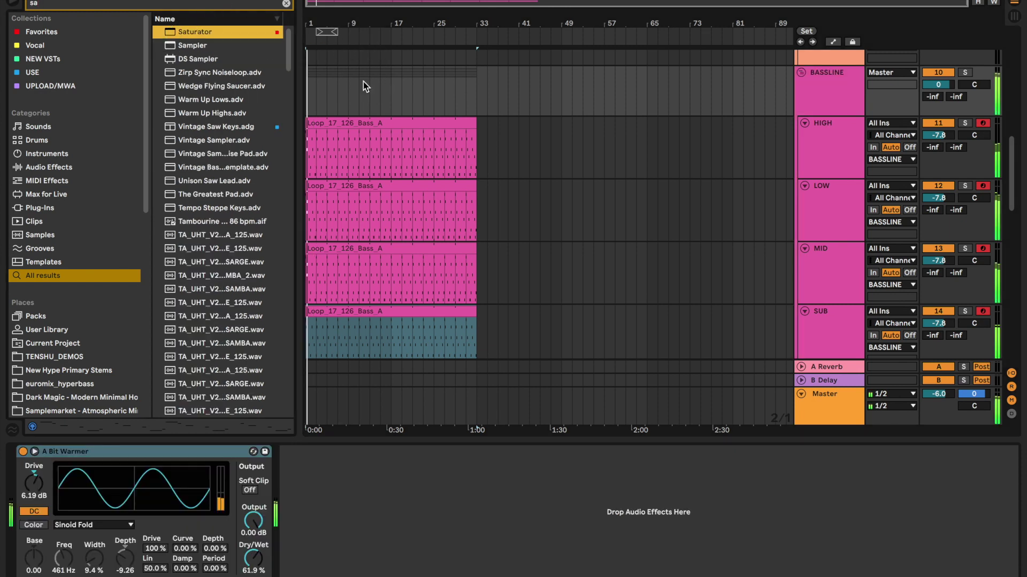
click(250, 491)
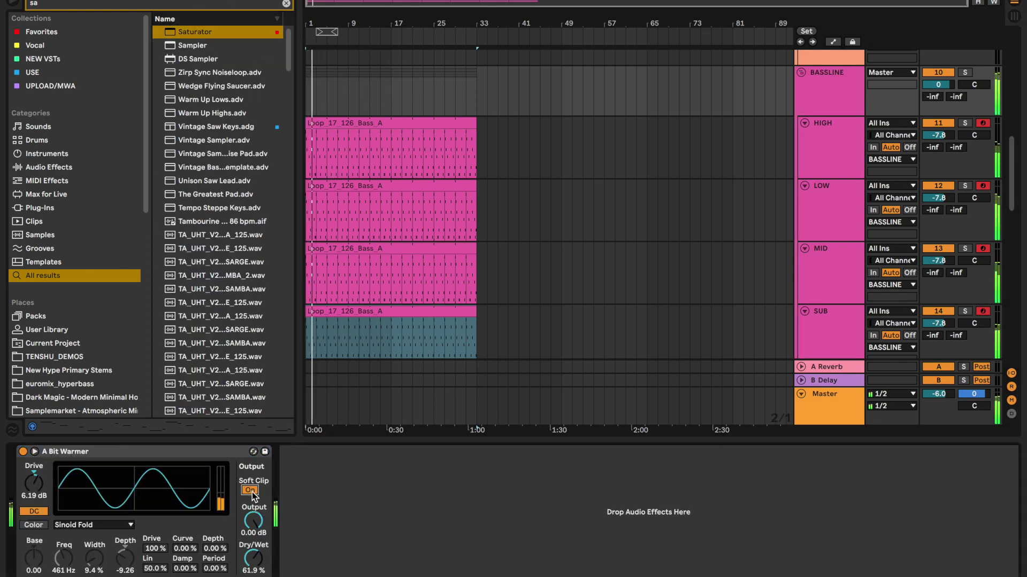
scroll(477, 270, down, 2)
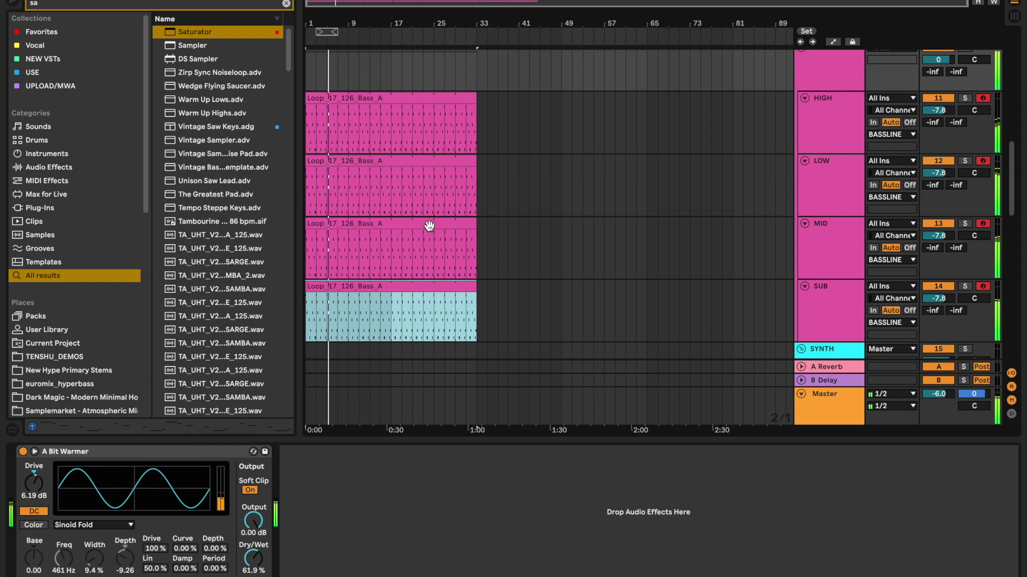
click(377, 294)
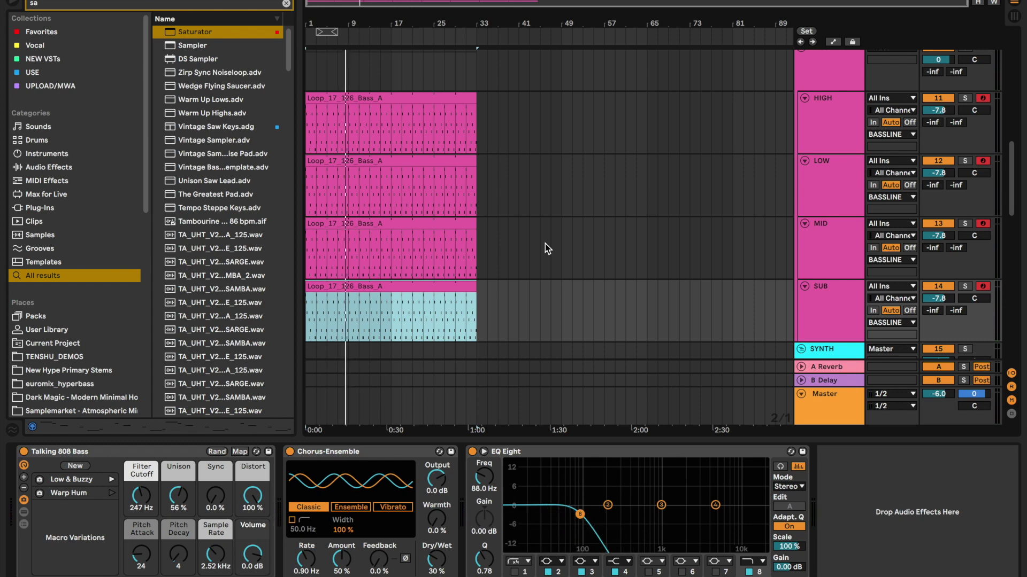
key(BackSpace)
key(BackSpace)
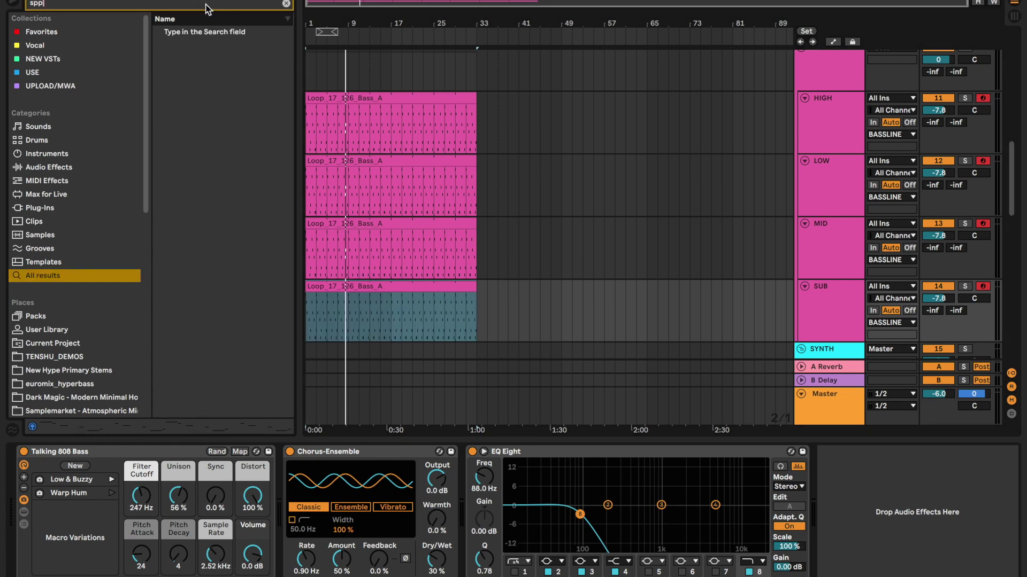
Try the SPAN analyser on BASSLINE during playback, then switch it off and delete it.
text(span)
drag(188, 45, 380, 70)
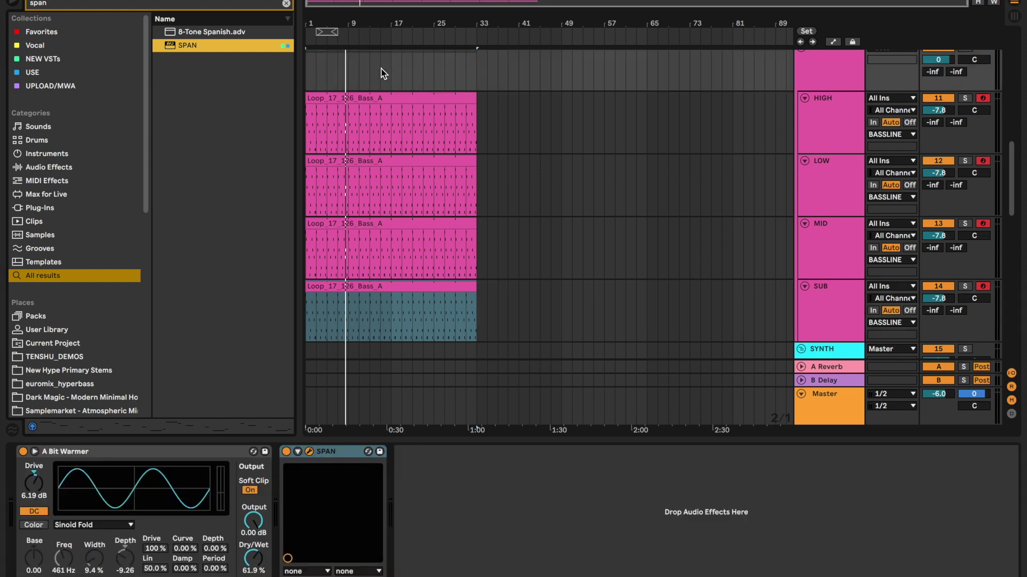
drag(626, 154, 614, 142)
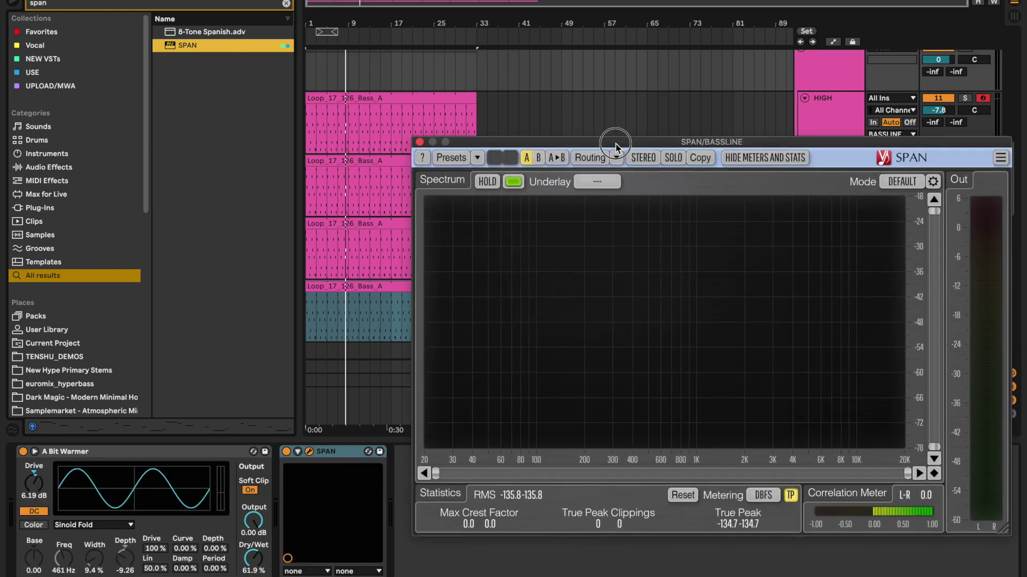
key(space)
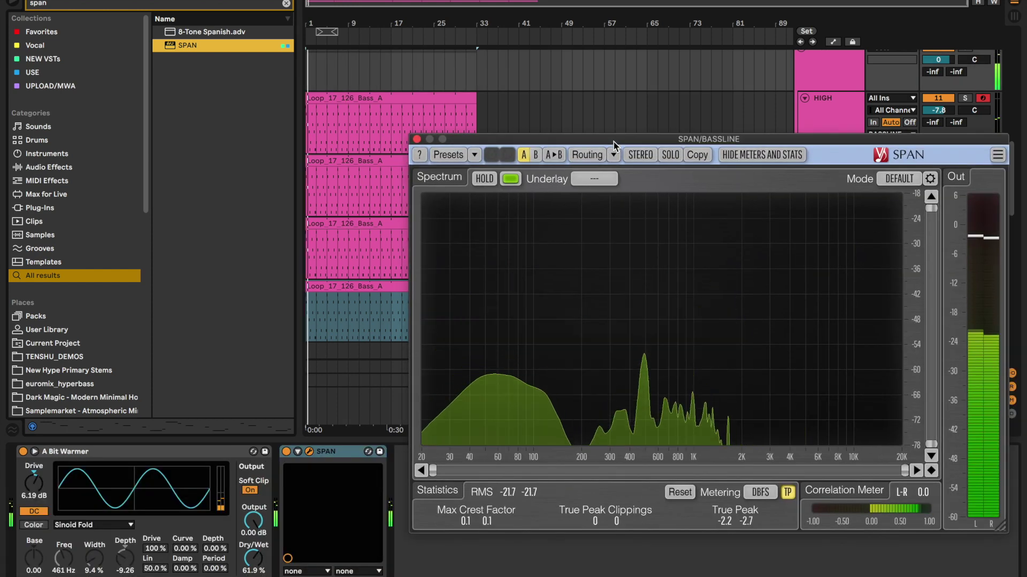
key(space)
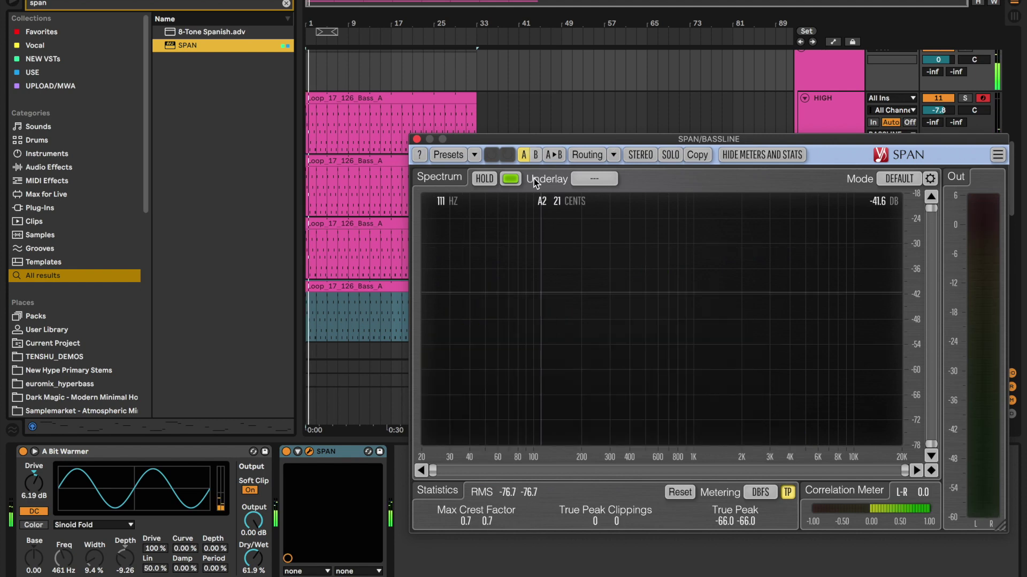
click(416, 140)
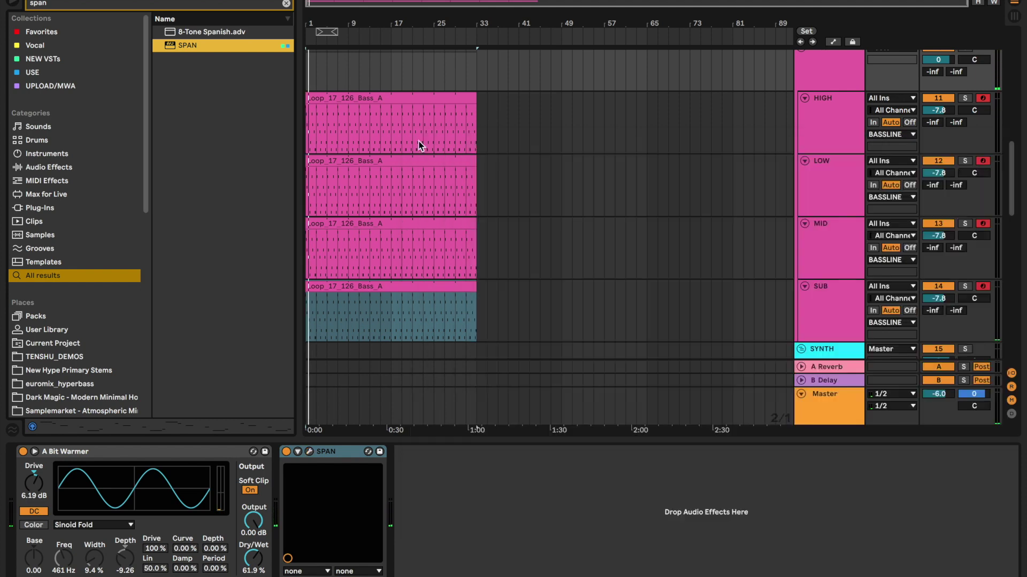
click(287, 452)
click(329, 453)
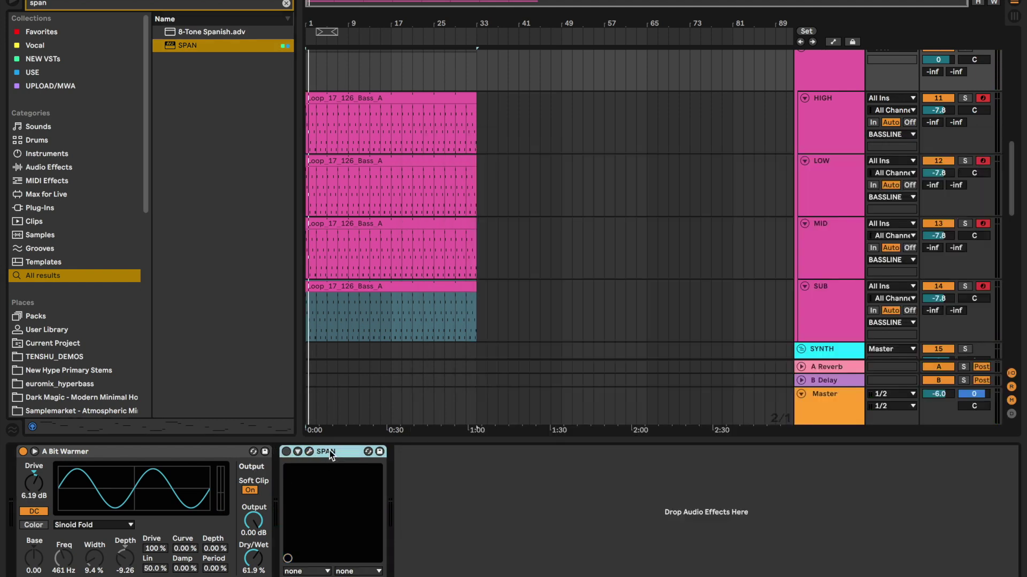
key(Delete)
double_click(239, 10)
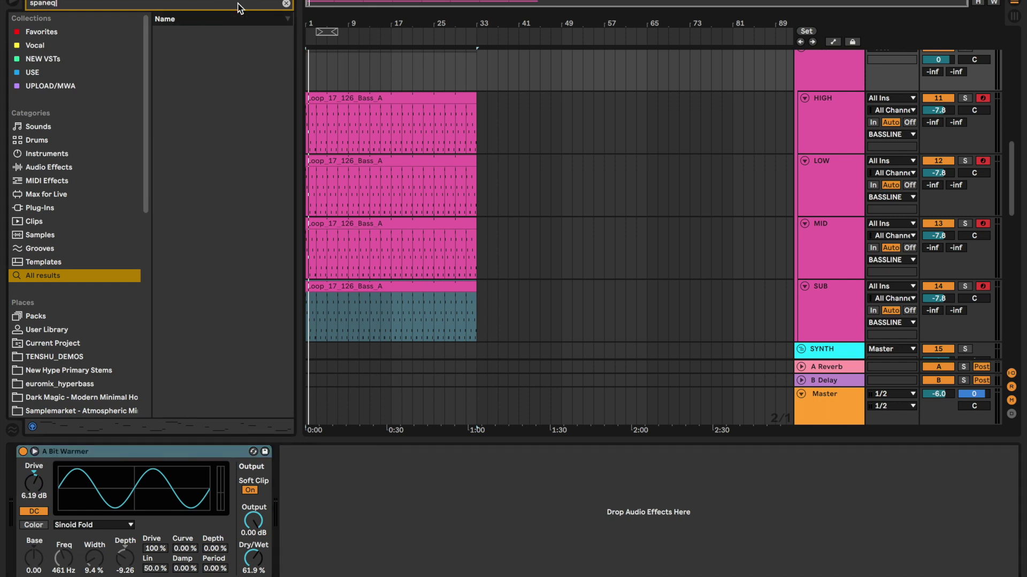
text(eq)
drag(179, 47, 346, 68)
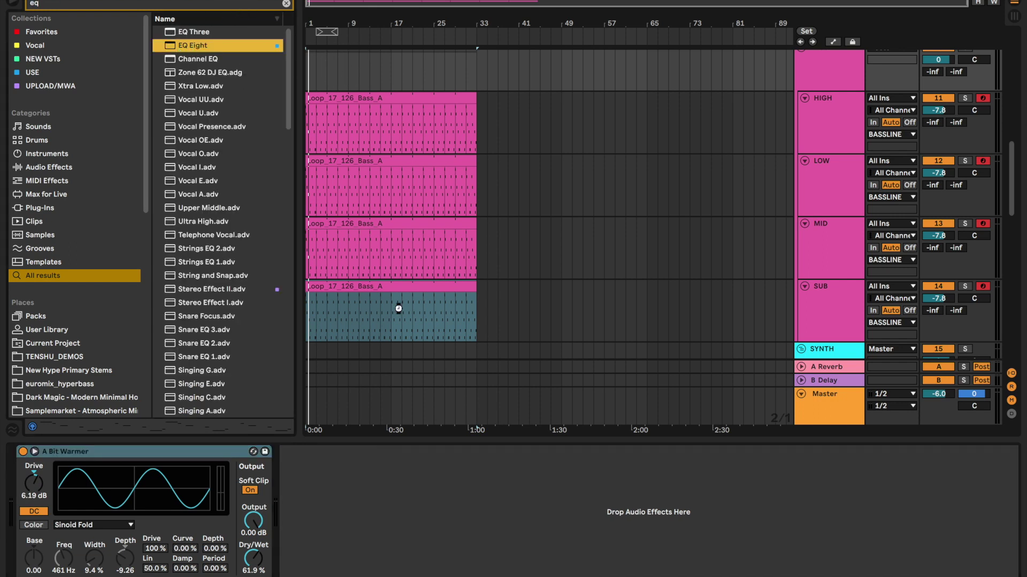
drag(398, 309, 404, 509)
click(328, 571)
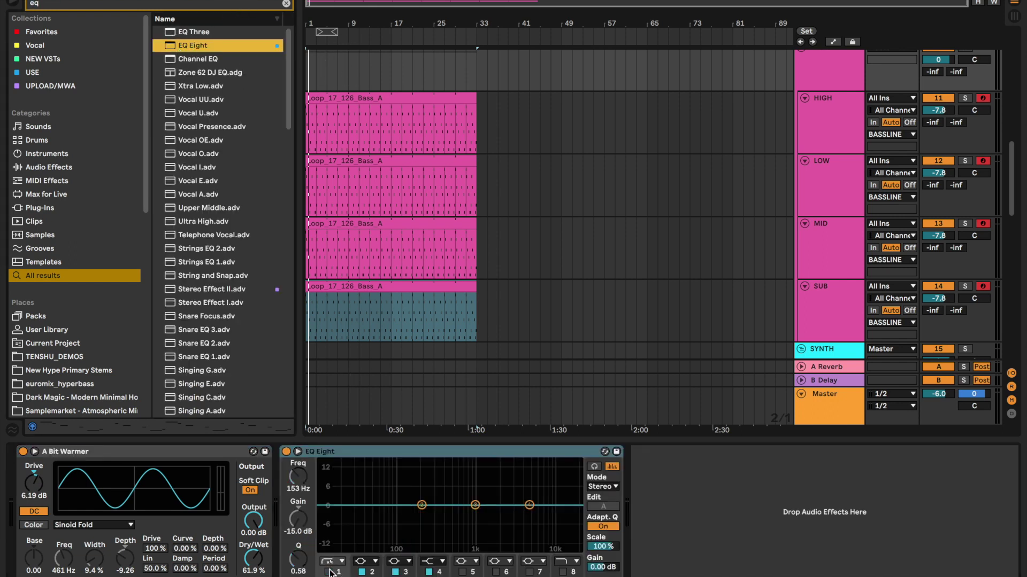
click(563, 571)
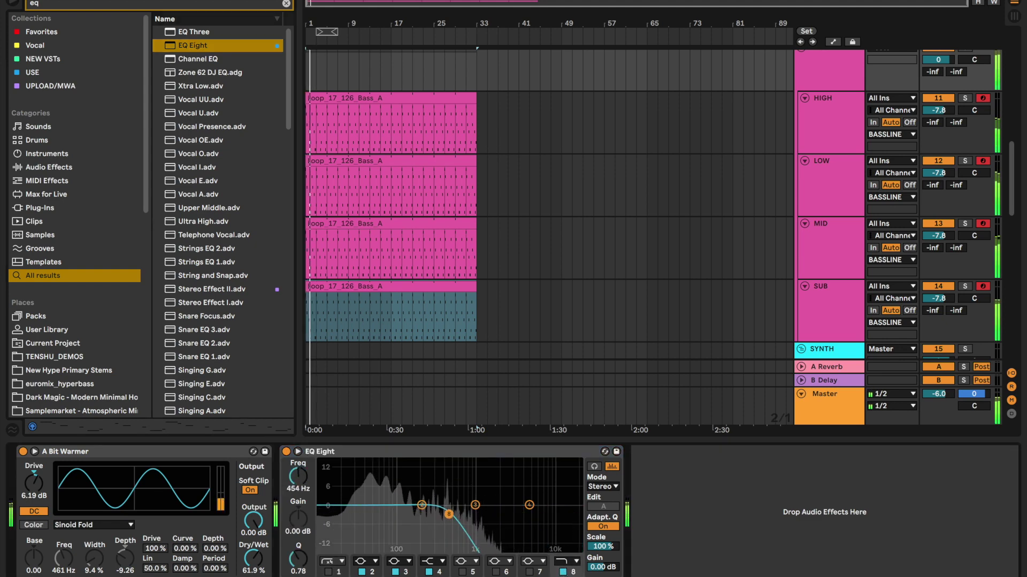
drag(571, 516, 546, 509)
drag(421, 505, 475, 506)
key(space)
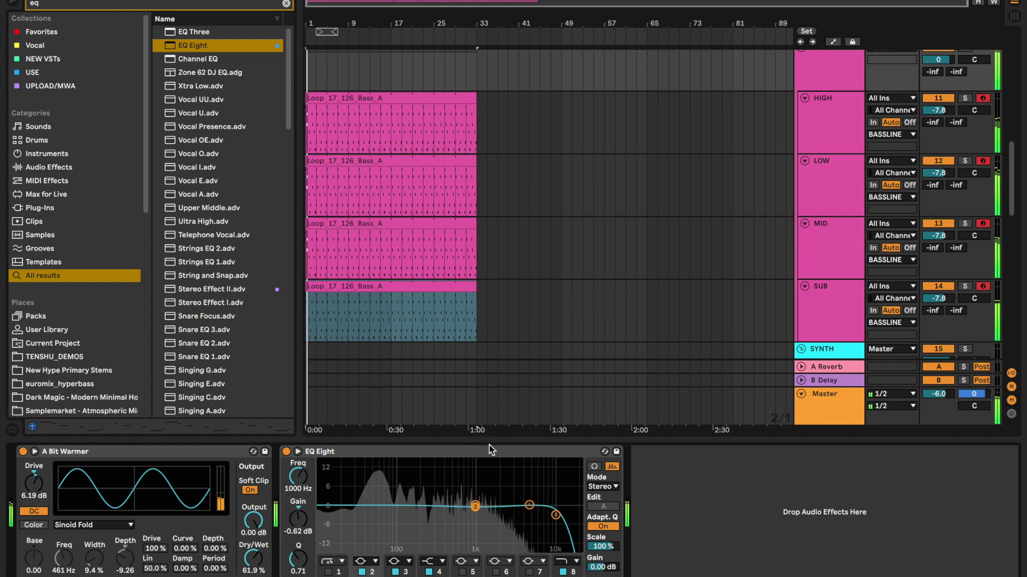
click(491, 452)
key(Delete)
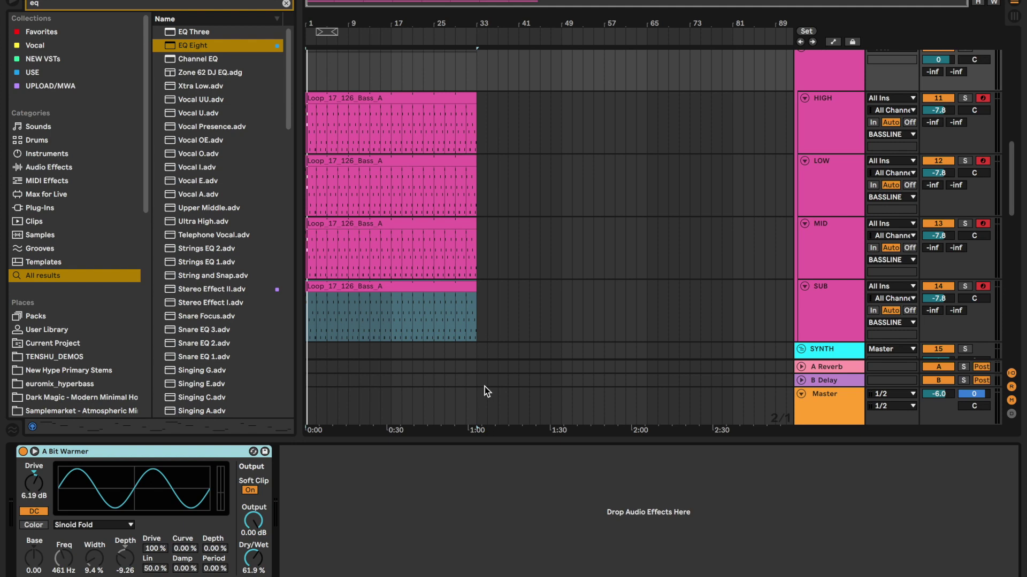
click(440, 100)
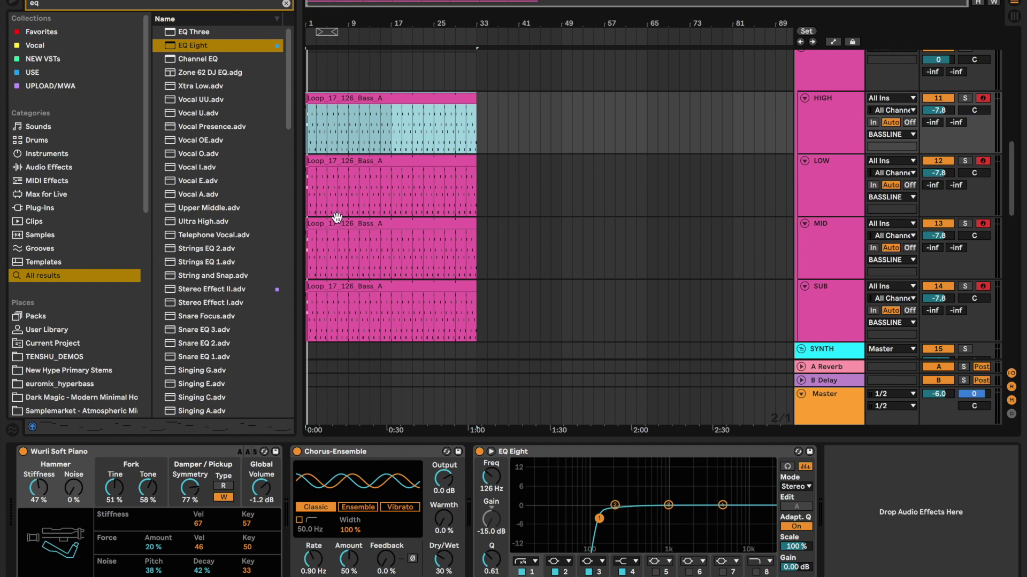
click(312, 80)
key(space)
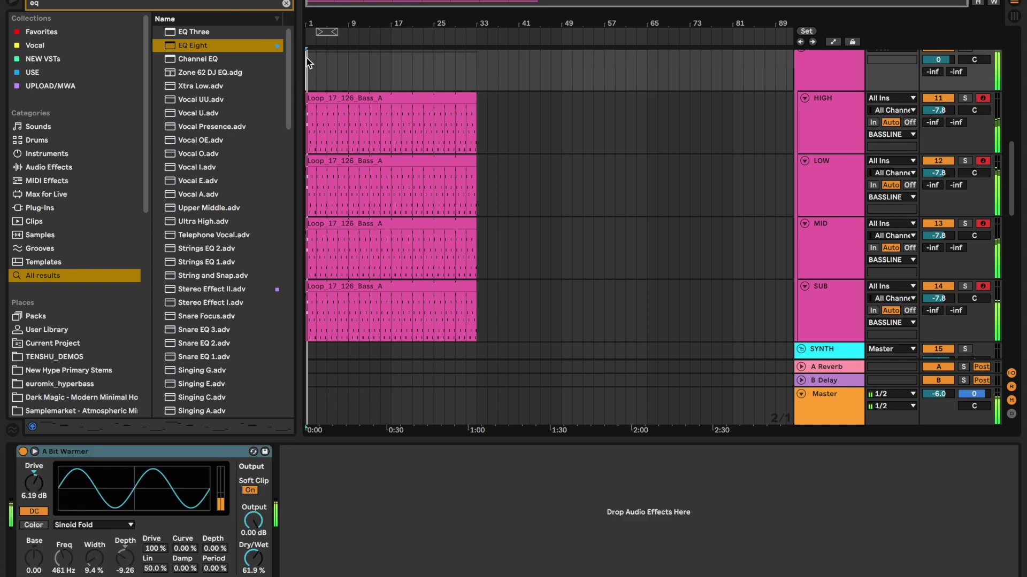